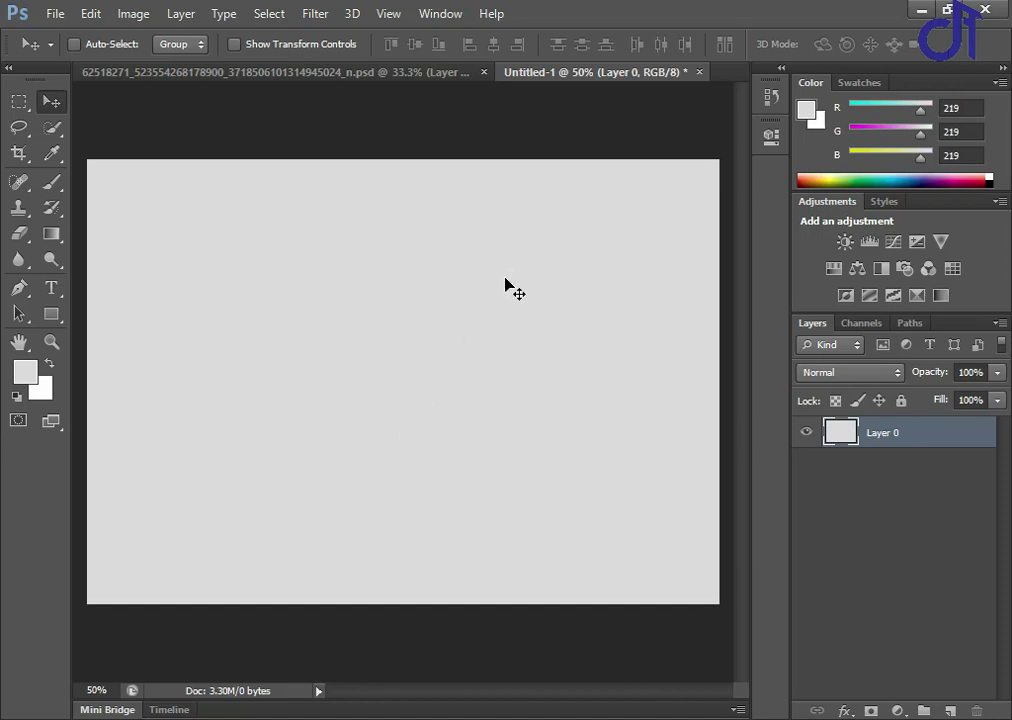
Draw a large circular selection in the middle of the canvas with the Elliptical Marquee tool
right_click(19, 101)
click(100, 115)
drag(306, 447, 671, 528)
key(space)
key(space)
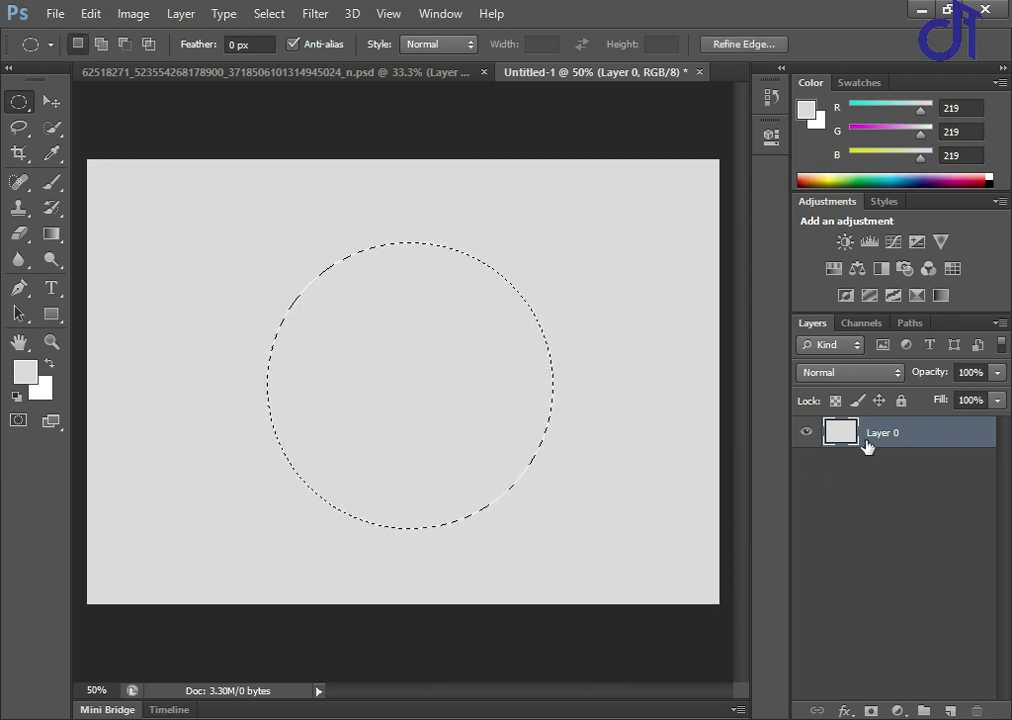
Fill the circular selection with the white background colour on a new layer and deselect
click(949, 711)
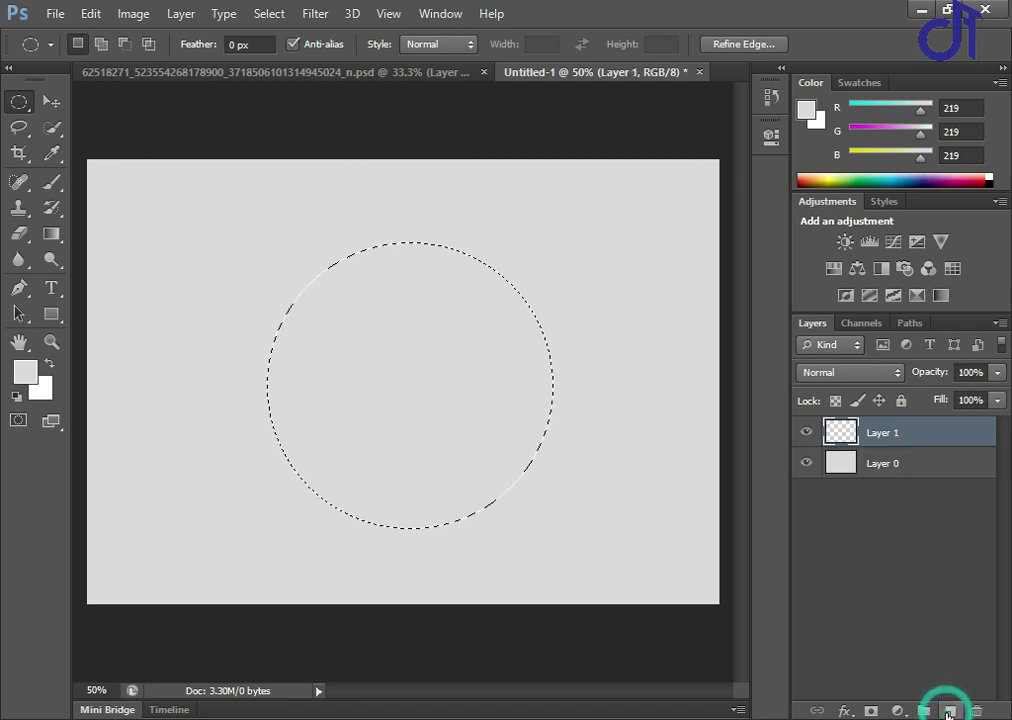
click(36, 390)
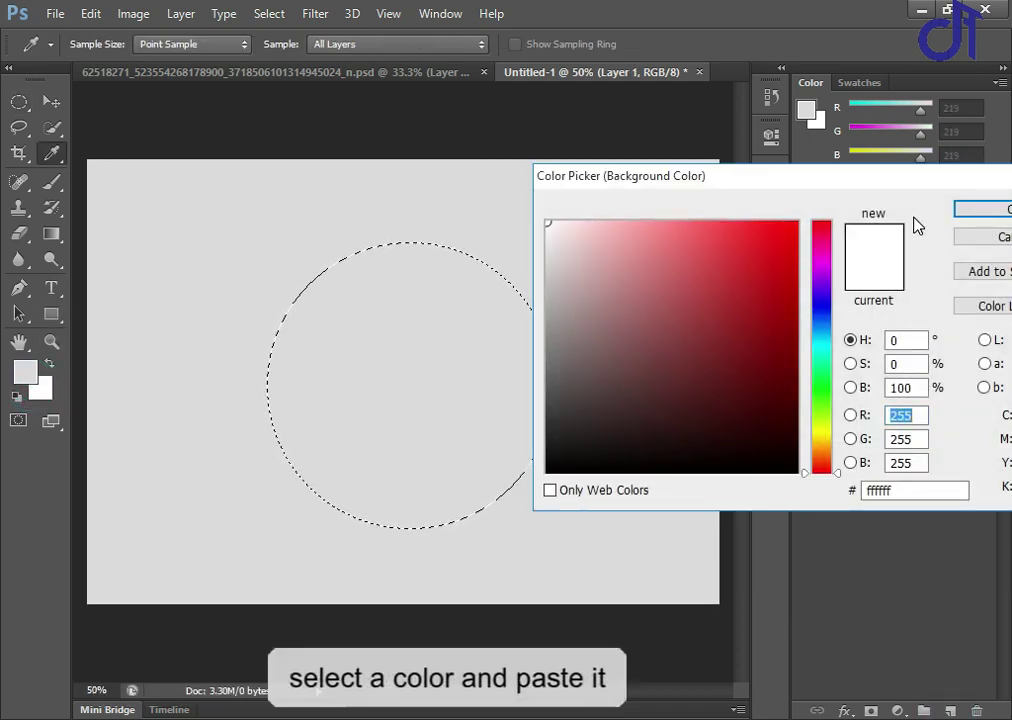
click(962, 238)
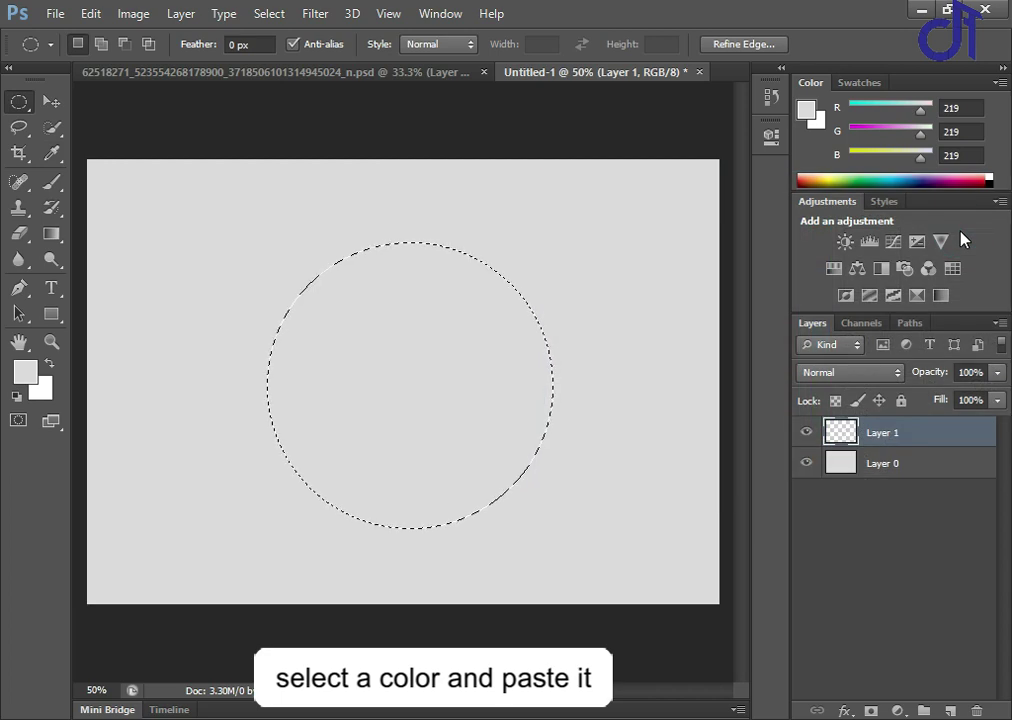
key(ctrl+BackSpace)
key(ctrl+d)
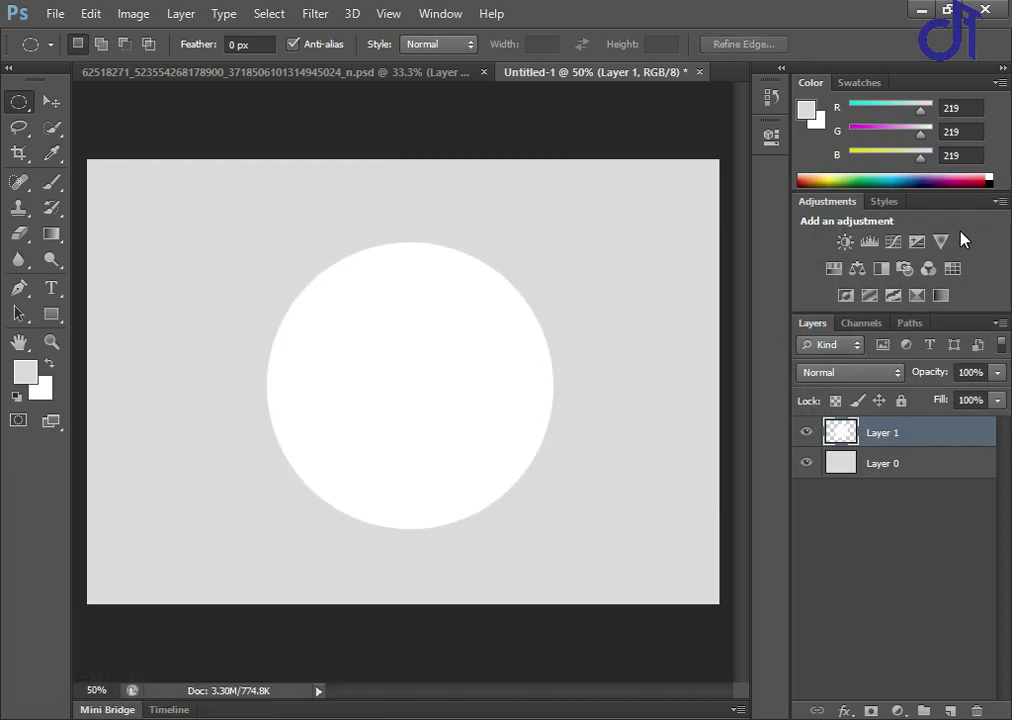
Set up the Brush tool with a blue foreground colour (RGB 0, 54, 255) and a size of 250
click(51, 104)
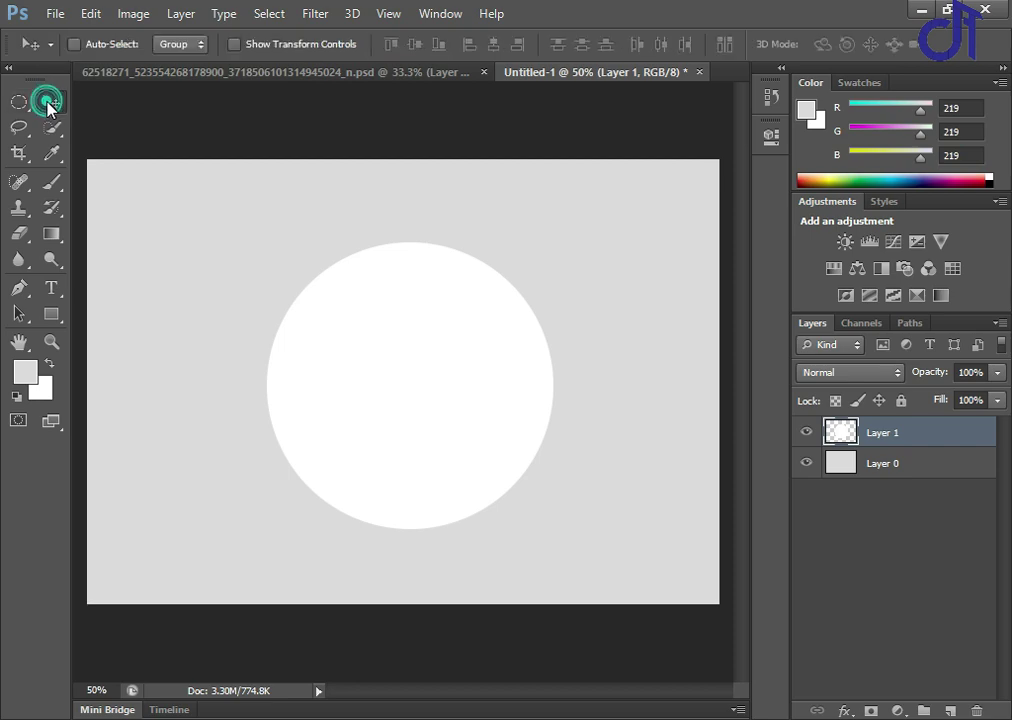
click(49, 180)
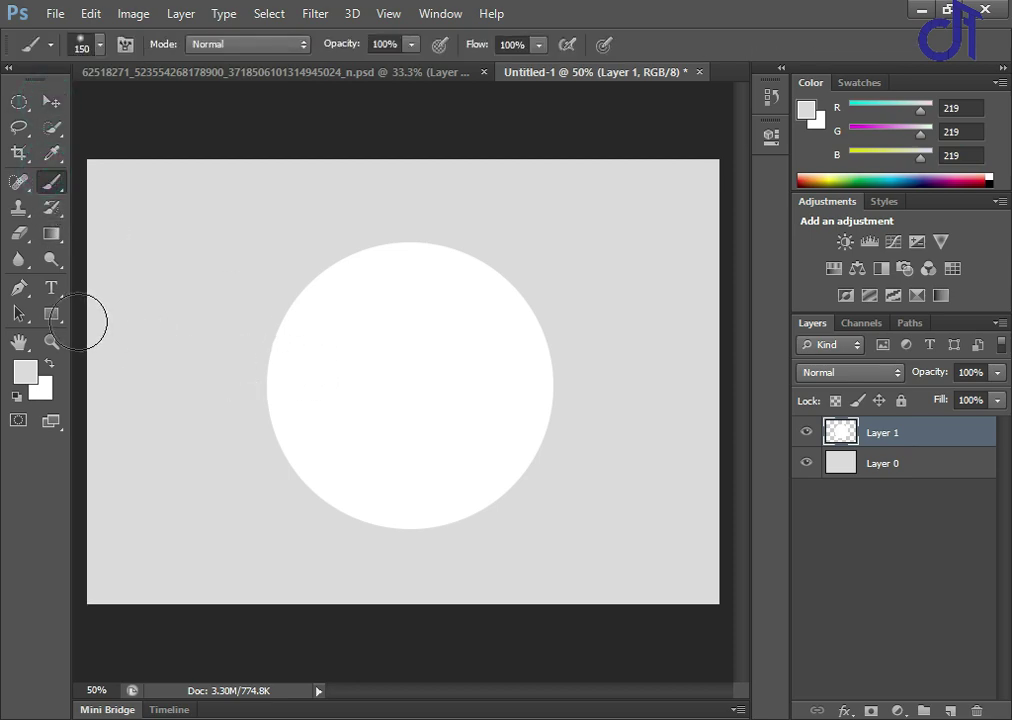
click(25, 372)
mouse_move(635, 293)
mouse_down()
mouse_move(703, 283)
mouse_move(793, 244)
mouse_up()
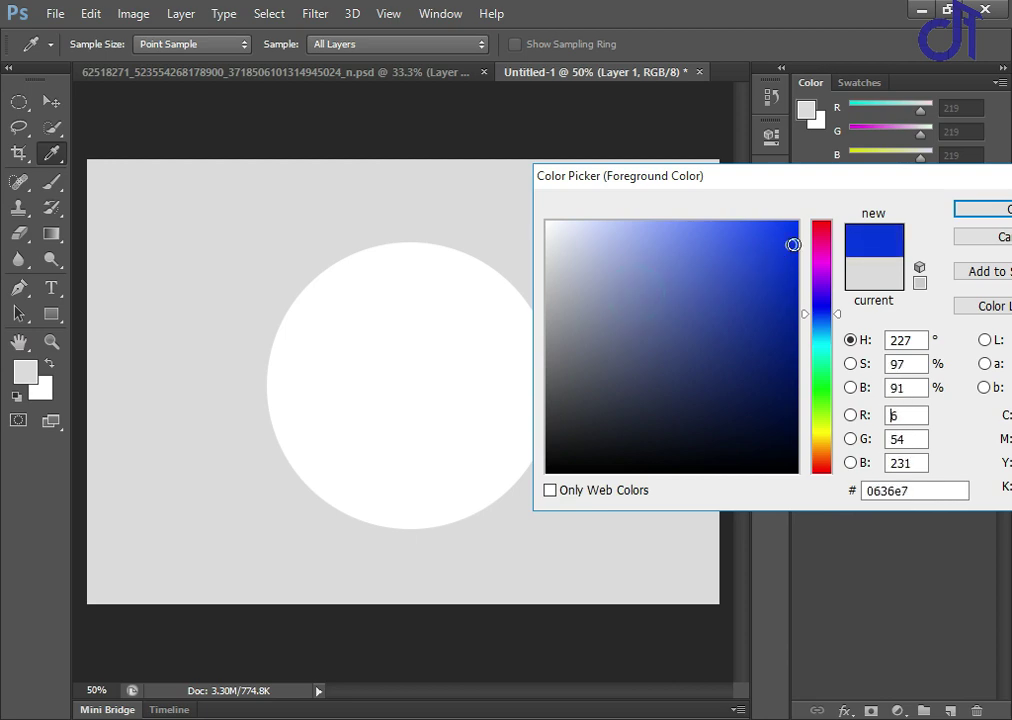
click(1005, 210)
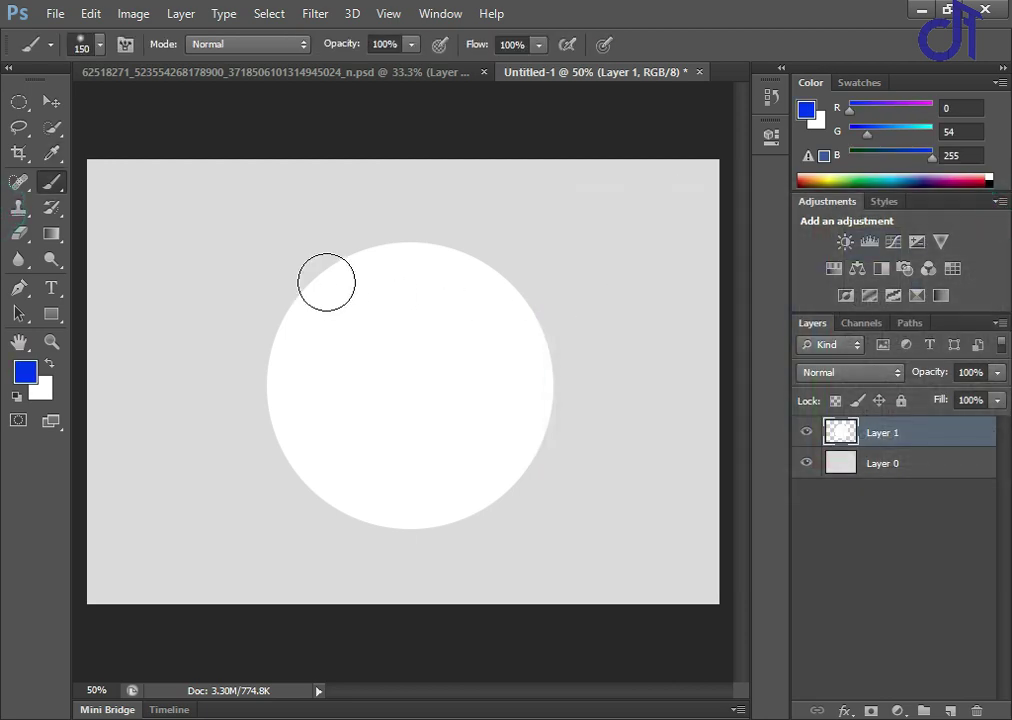
key(bracketright)
key(bracketright)
key(bracketright)
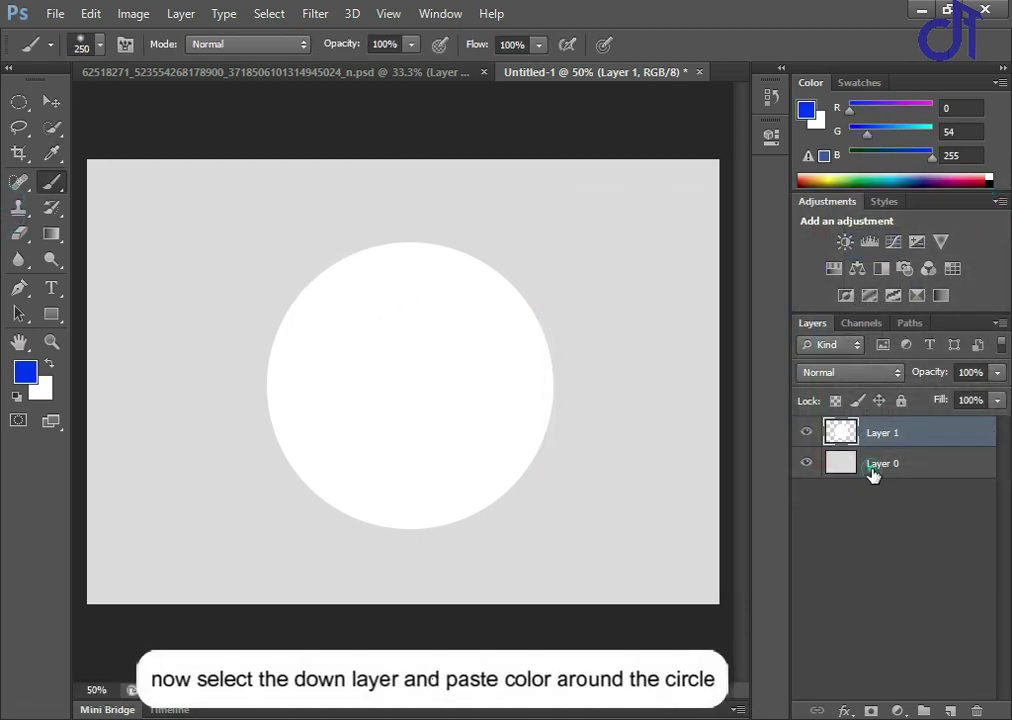
Paint a soft blue glow on Layer 0 along the top and upper-right edge of the white circle
click(872, 468)
drag(350, 287, 405, 280)
click(398, 273)
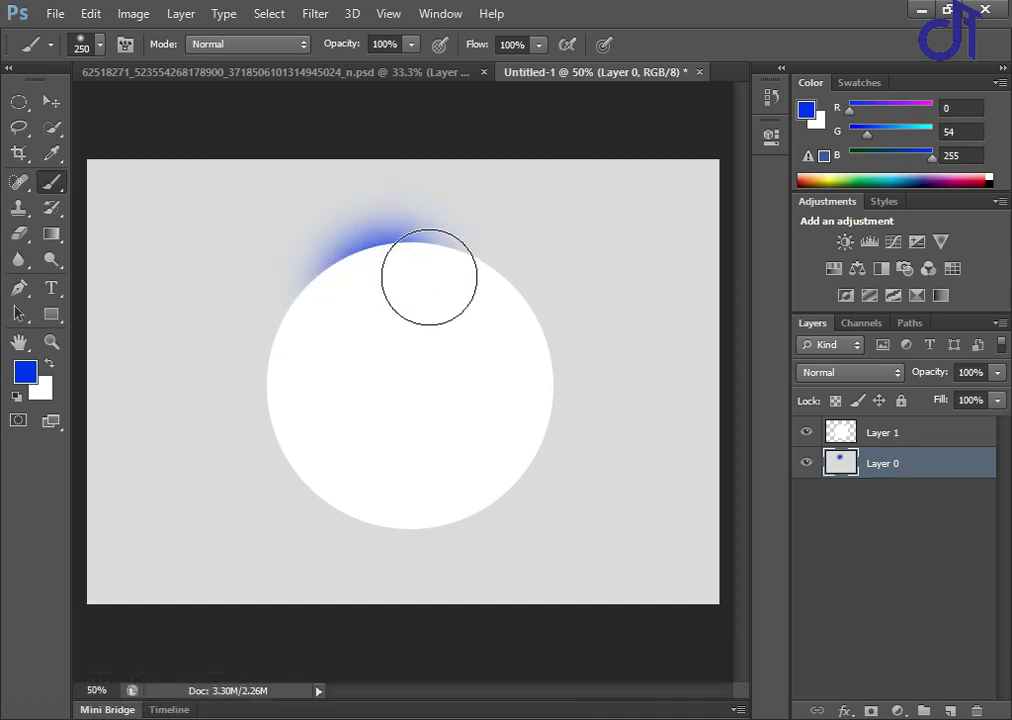
click(434, 280)
click(469, 292)
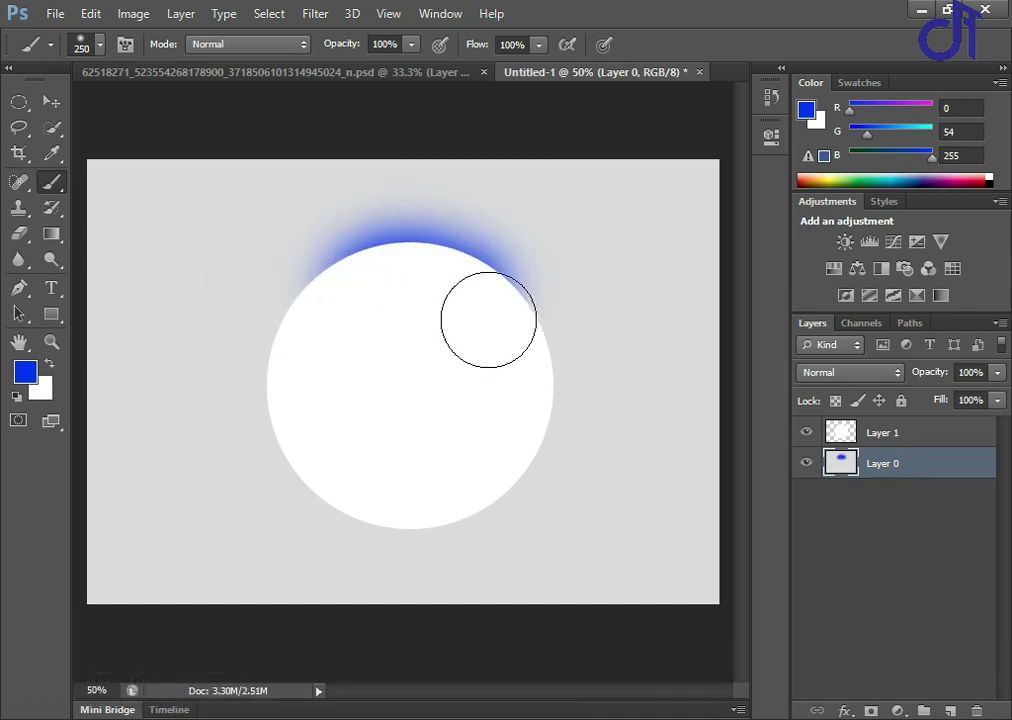
click(501, 315)
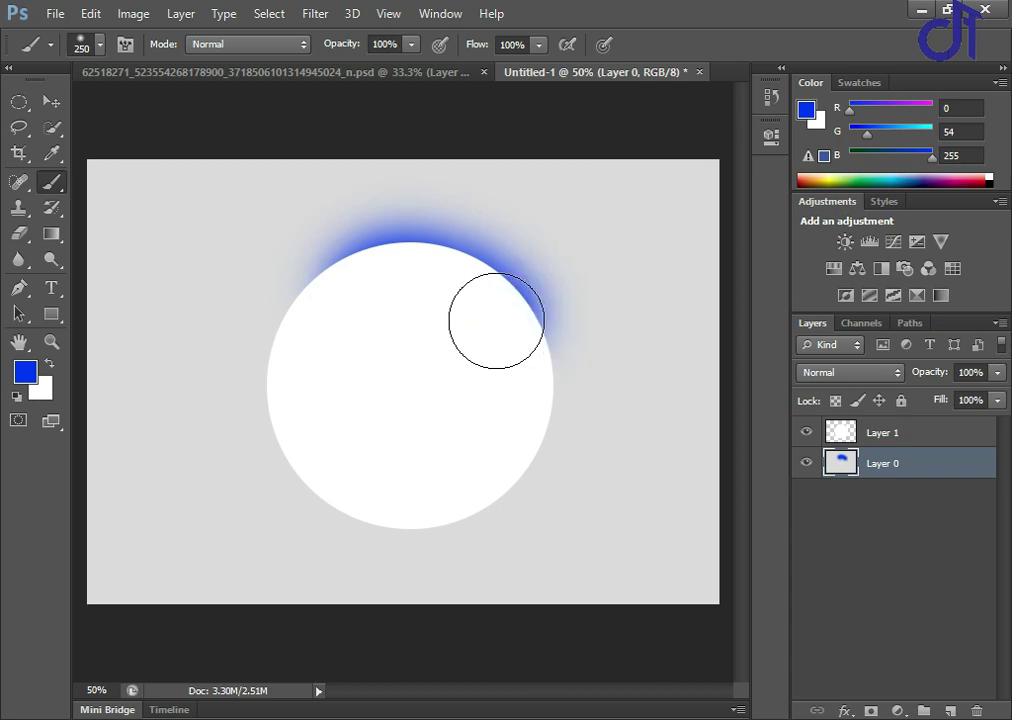
click(442, 277)
click(395, 273)
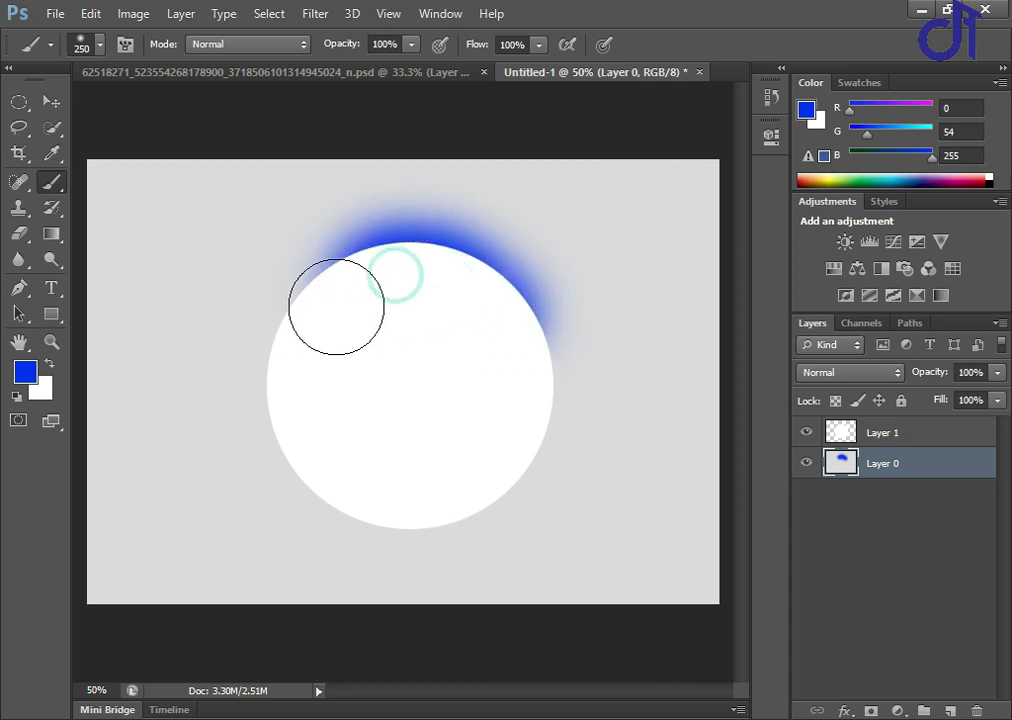
click(511, 334)
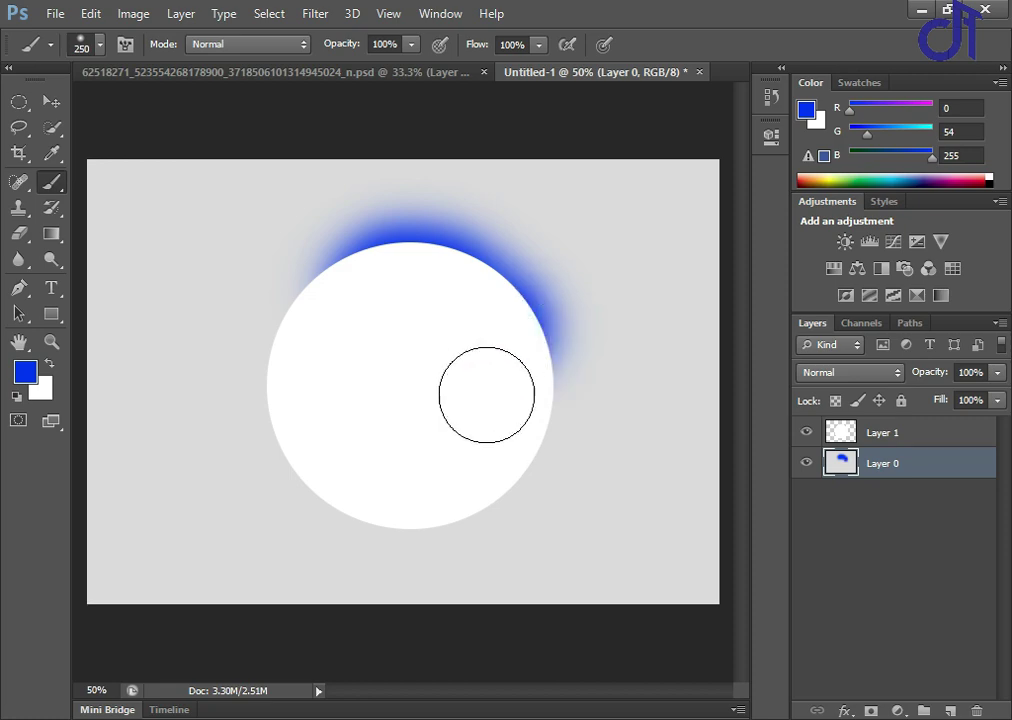
Paint a soft red (ff0000) glow on Layer 0 along the right and lower-right edge of the circle
click(26, 373)
drag(806, 322, 827, 181)
click(971, 209)
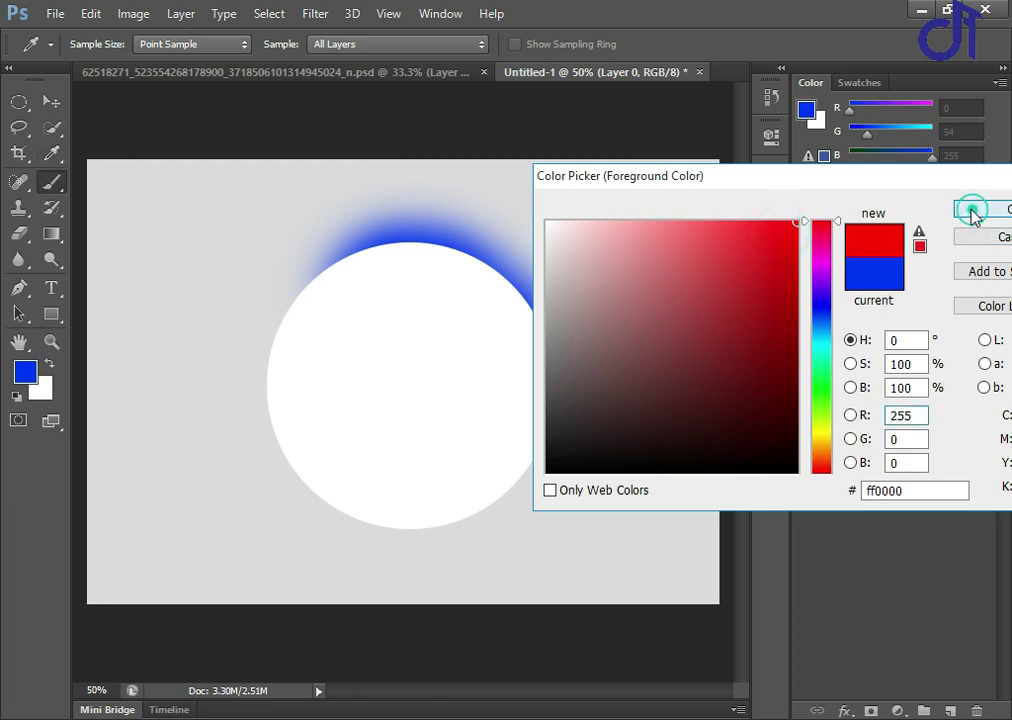
click(521, 392)
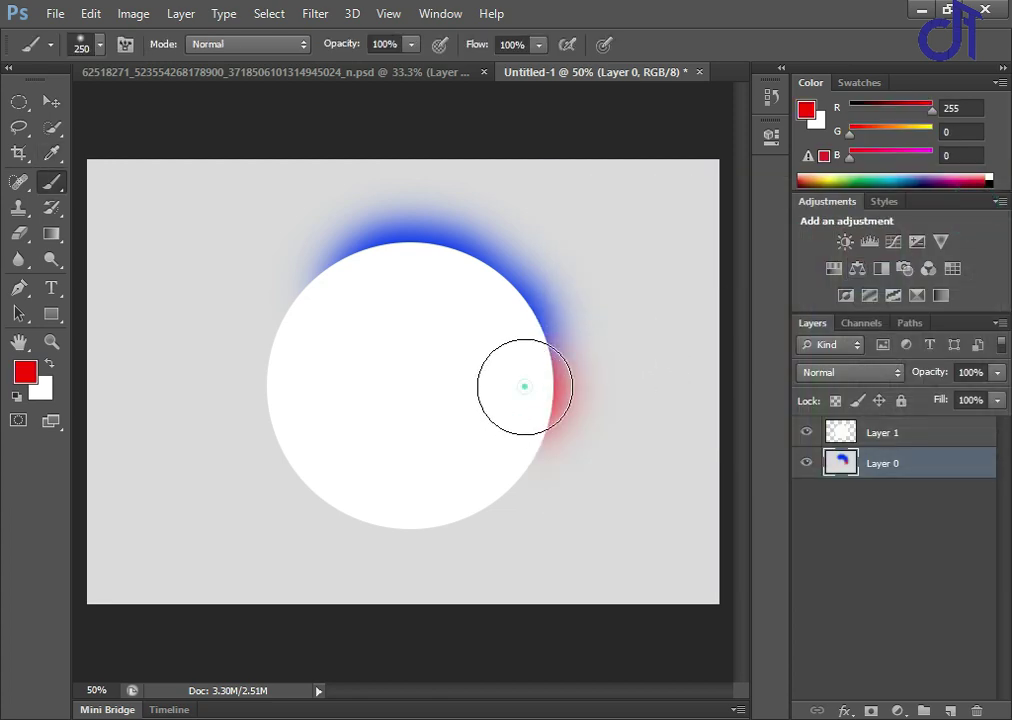
drag(518, 442, 477, 481)
click(473, 480)
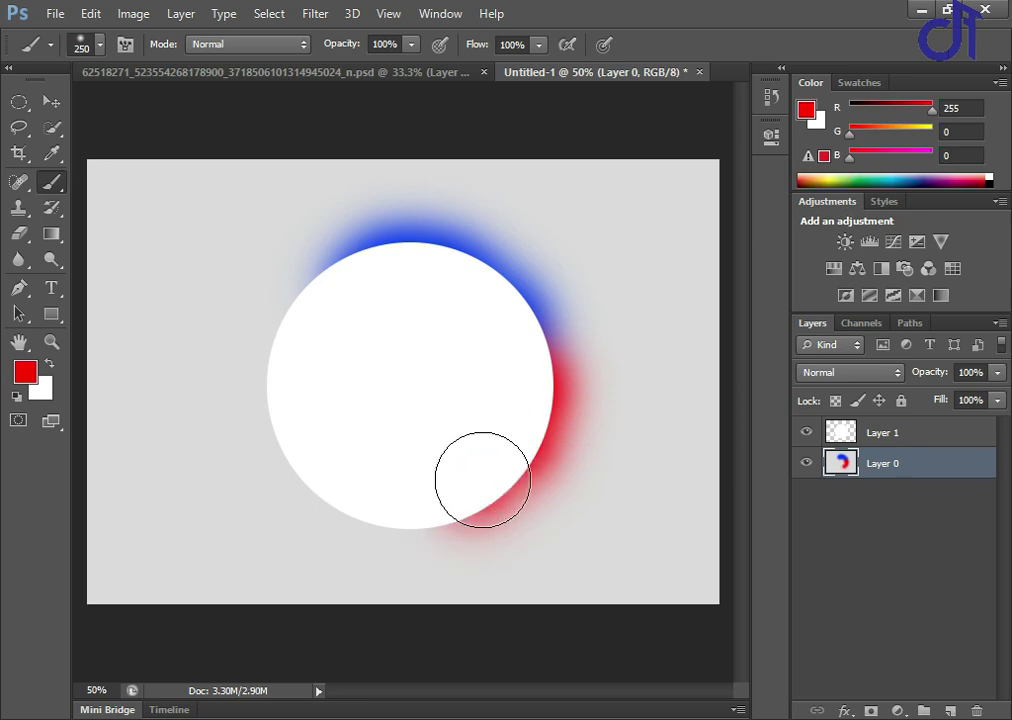
click(414, 492)
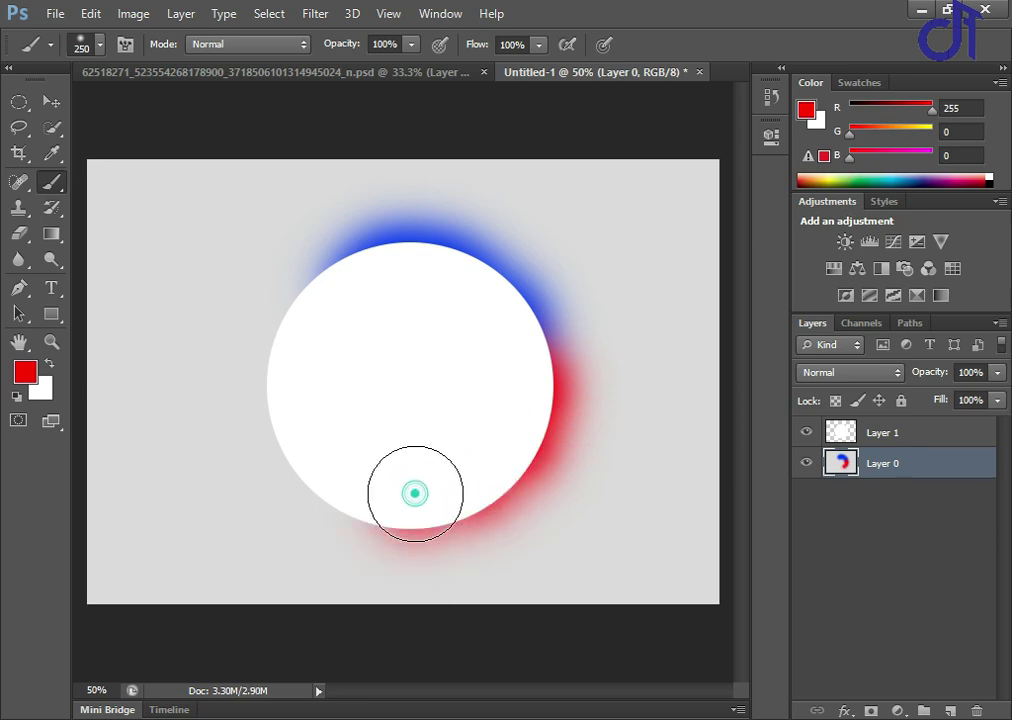
click(449, 497)
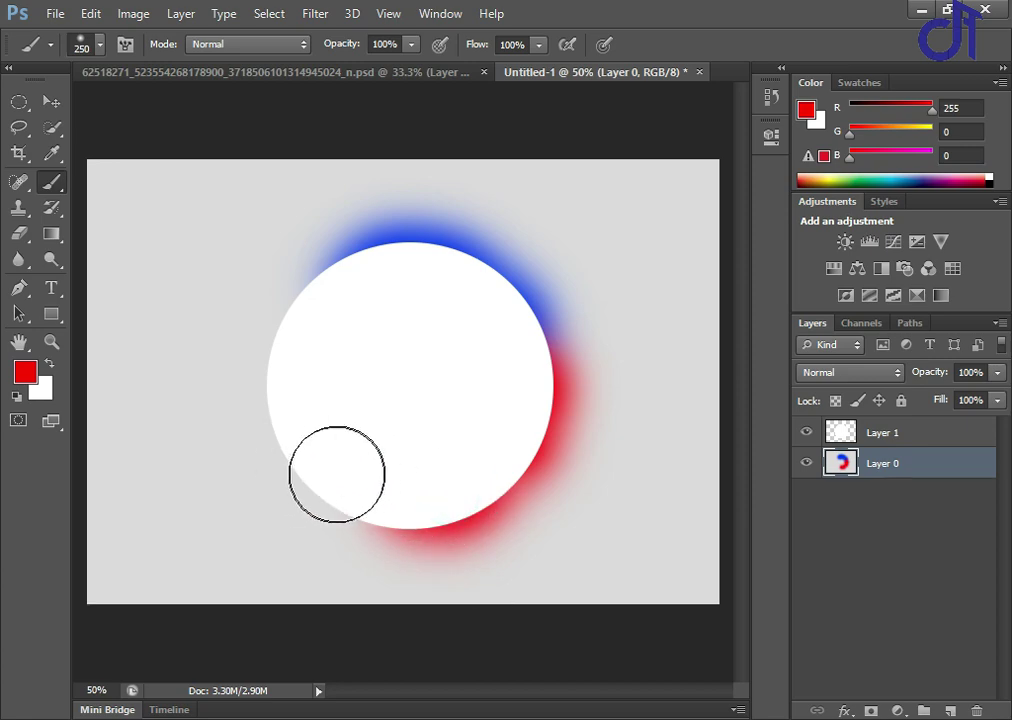
Paint a soft cyan (RGB 0, 222, 255) glow on Layer 0 along the left and lower-left edge of the circle
click(27, 376)
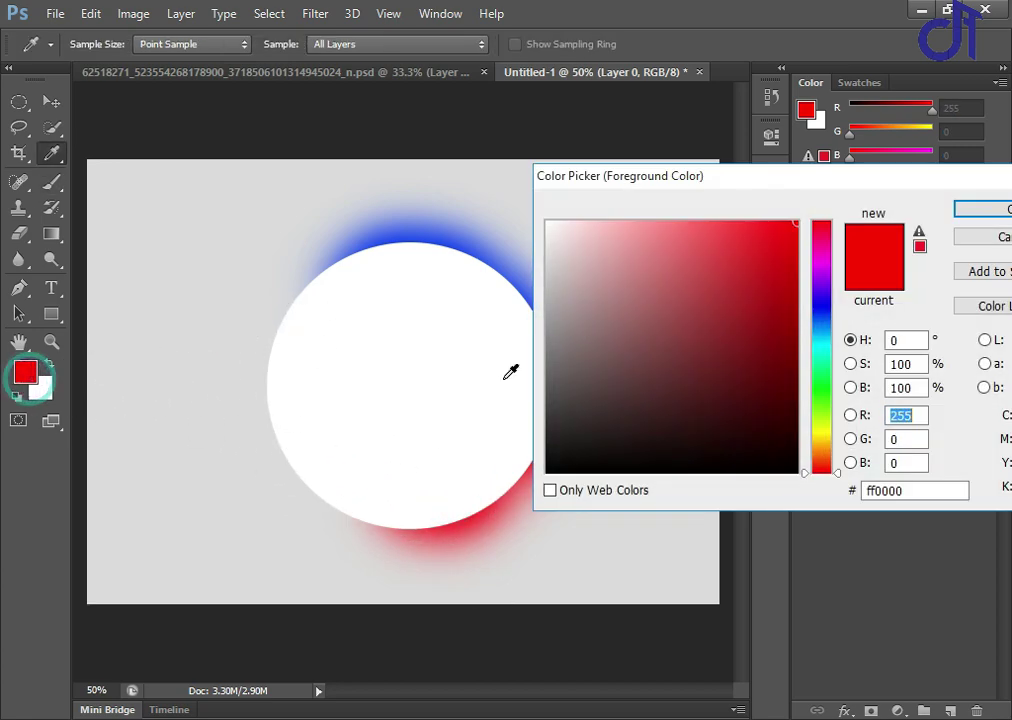
drag(816, 390, 821, 344)
drag(739, 337, 945, 203)
click(980, 218)
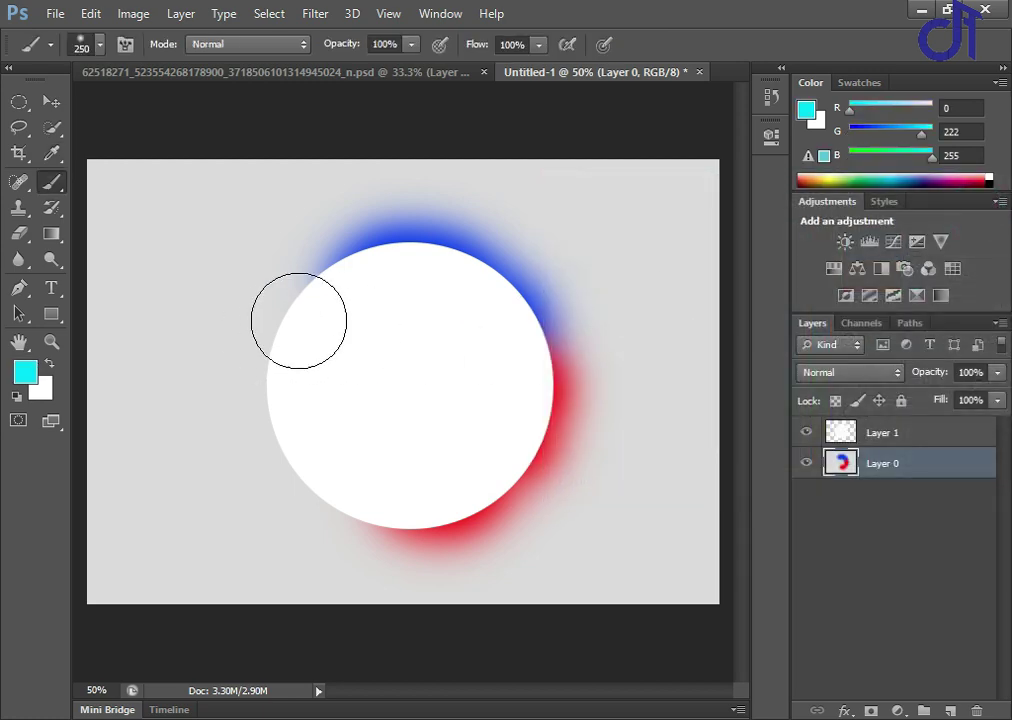
click(328, 312)
mouse_move(328, 312)
mouse_down()
mouse_move(294, 352)
mouse_move(294, 418)
mouse_move(323, 461)
mouse_move(391, 498)
mouse_up()
click(384, 499)
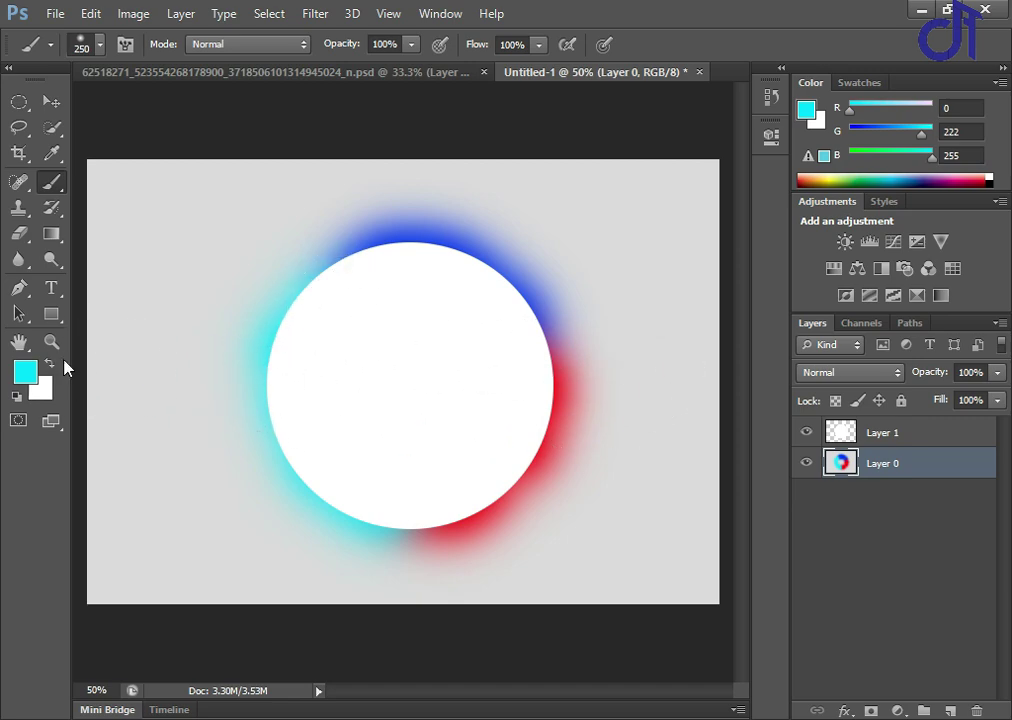
Paint a deeper blue (000cff) over the glow at the circle's upper-left edge, between the cyan and blue areas
click(25, 373)
drag(820, 341, 843, 306)
click(985, 209)
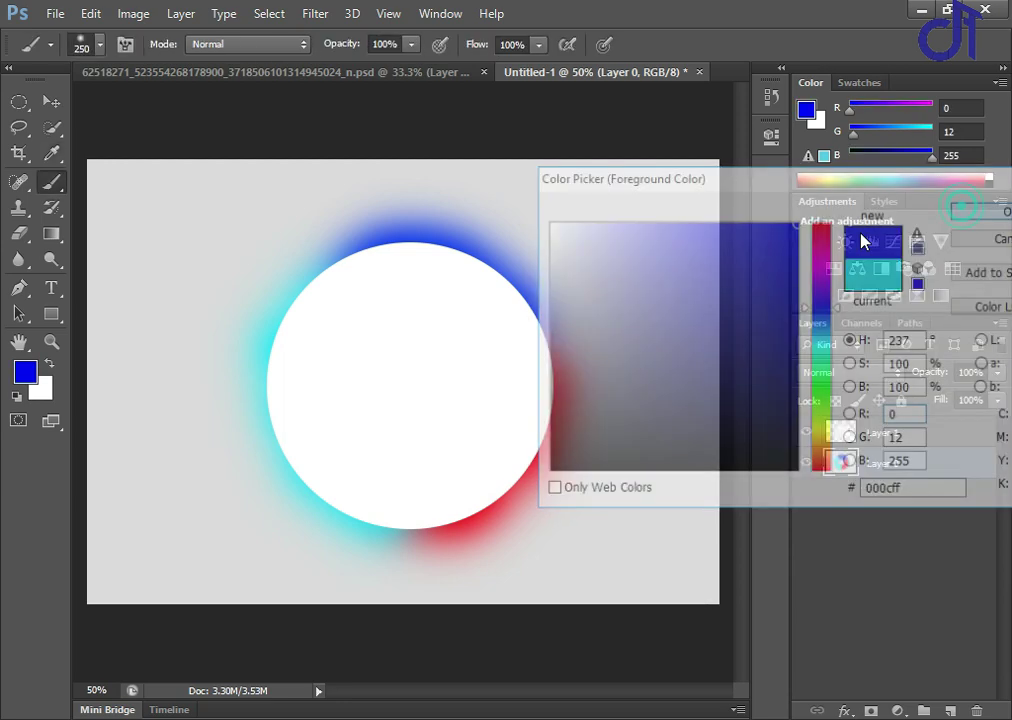
click(345, 287)
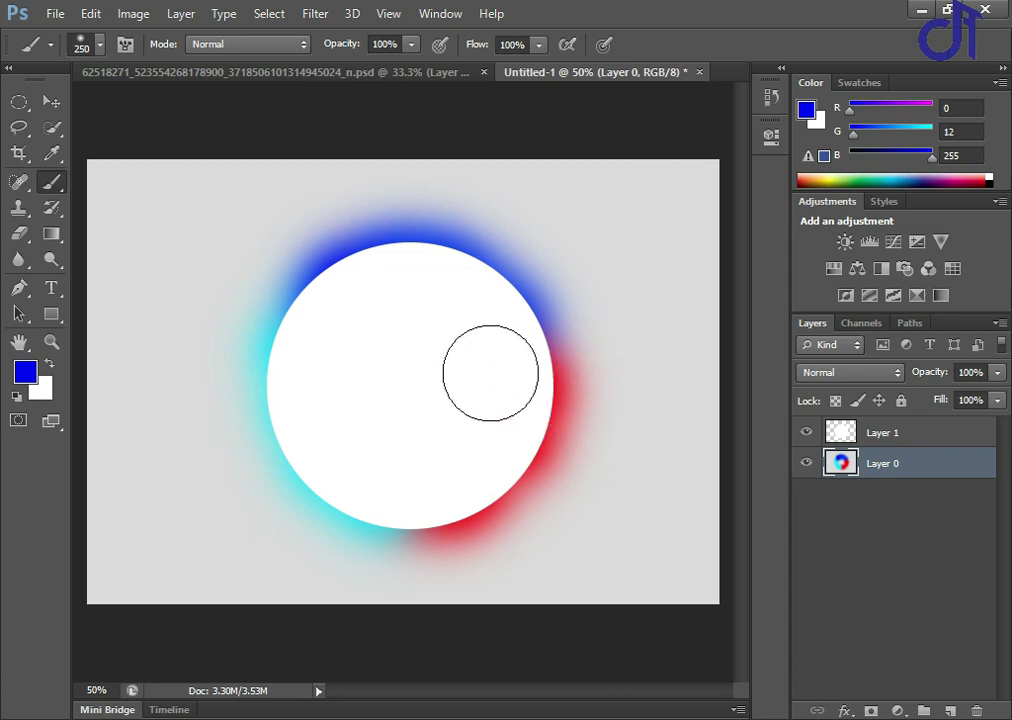
Add a Drop Shadow layer style to the white circle on Layer 1
click(858, 438)
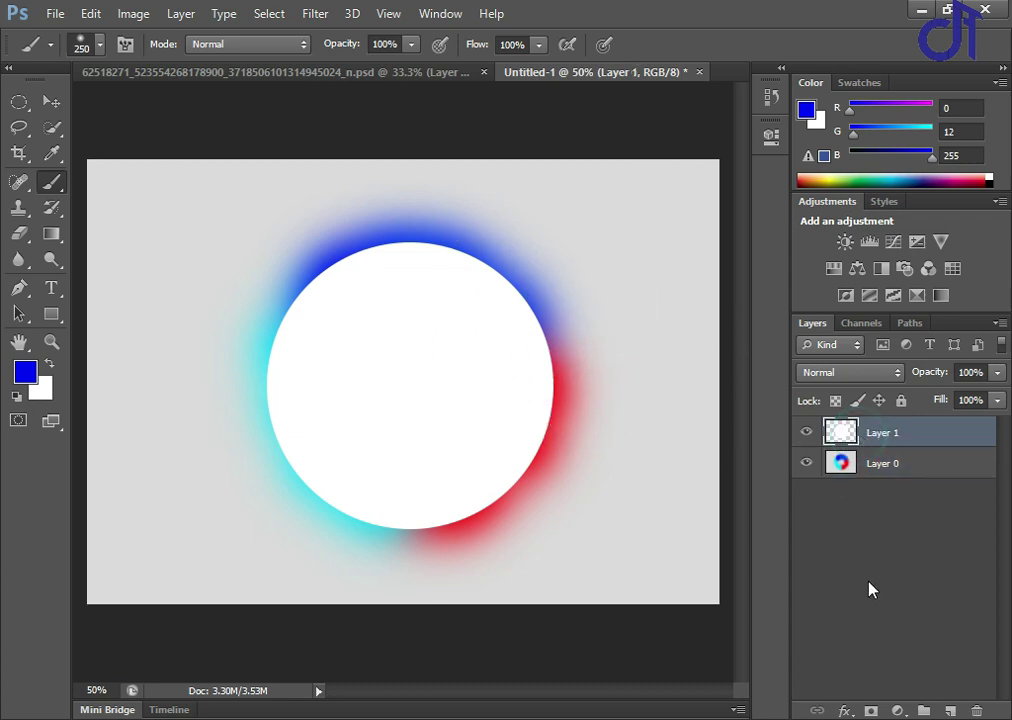
click(846, 709)
click(850, 692)
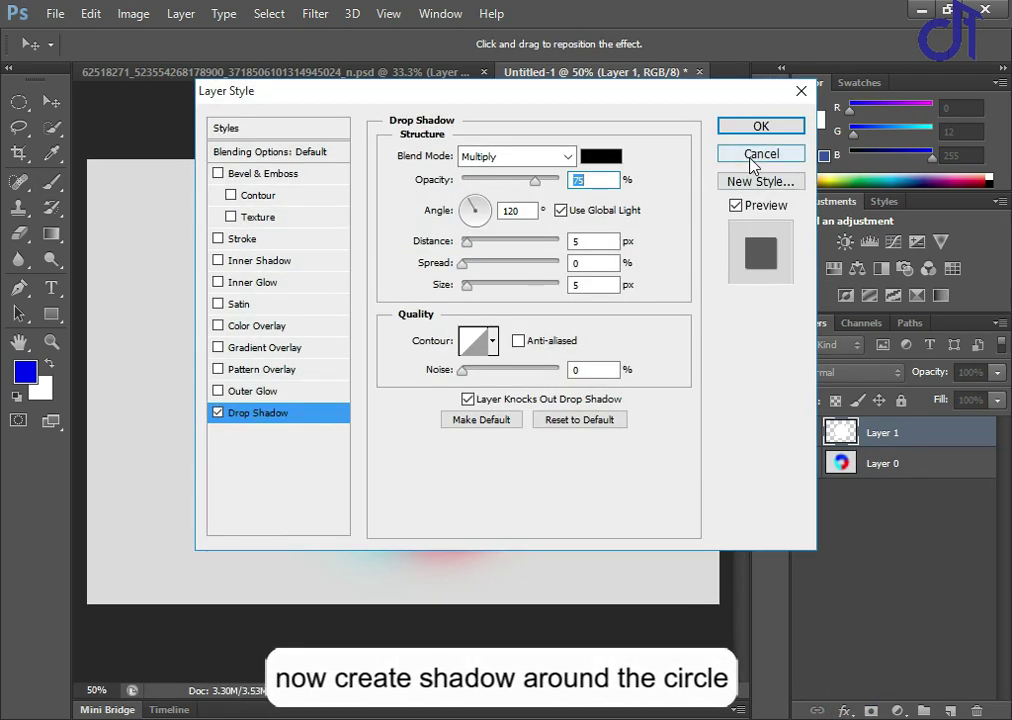
drag(595, 91, 196, 92)
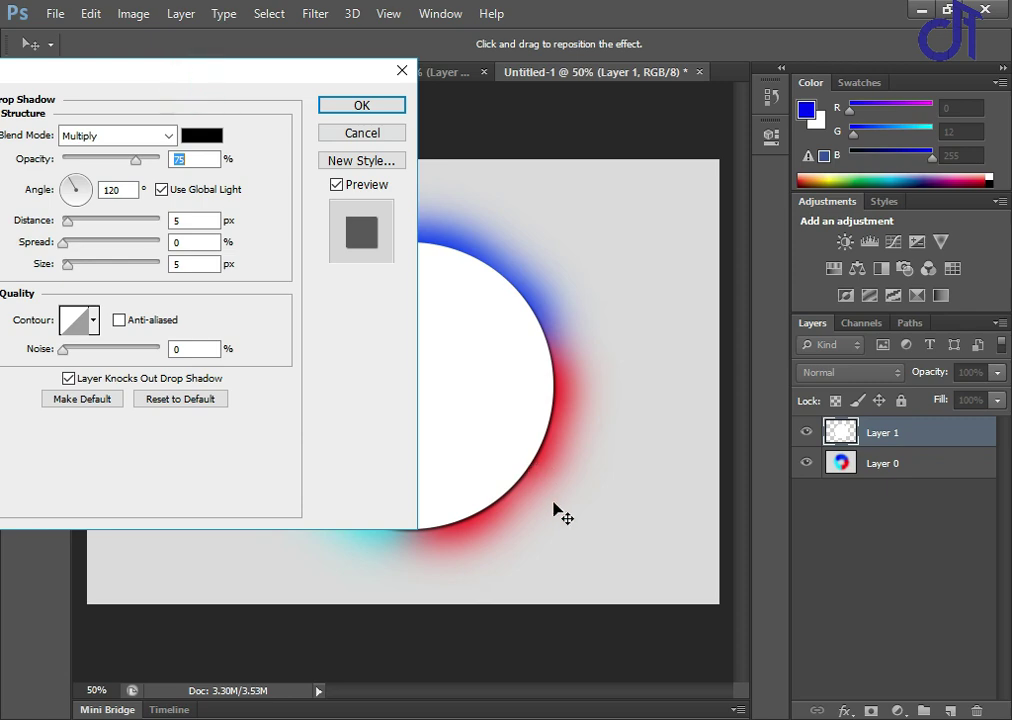
click(499, 551)
key(ctrl+plus)
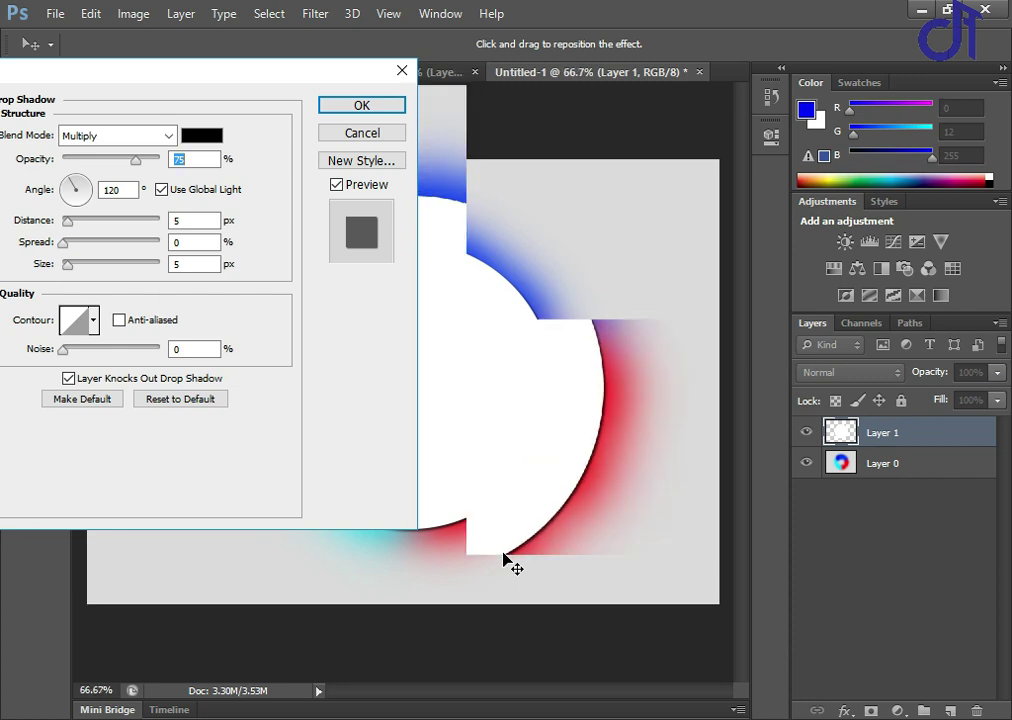
drag(532, 528, 655, 624)
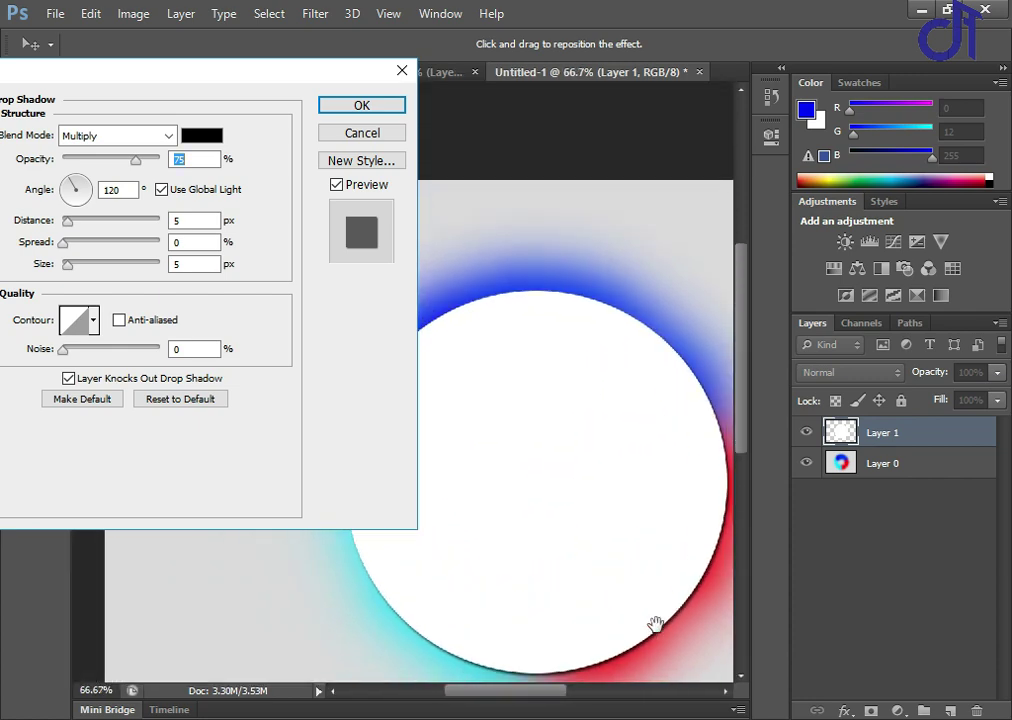
drag(143, 77, 193, 53)
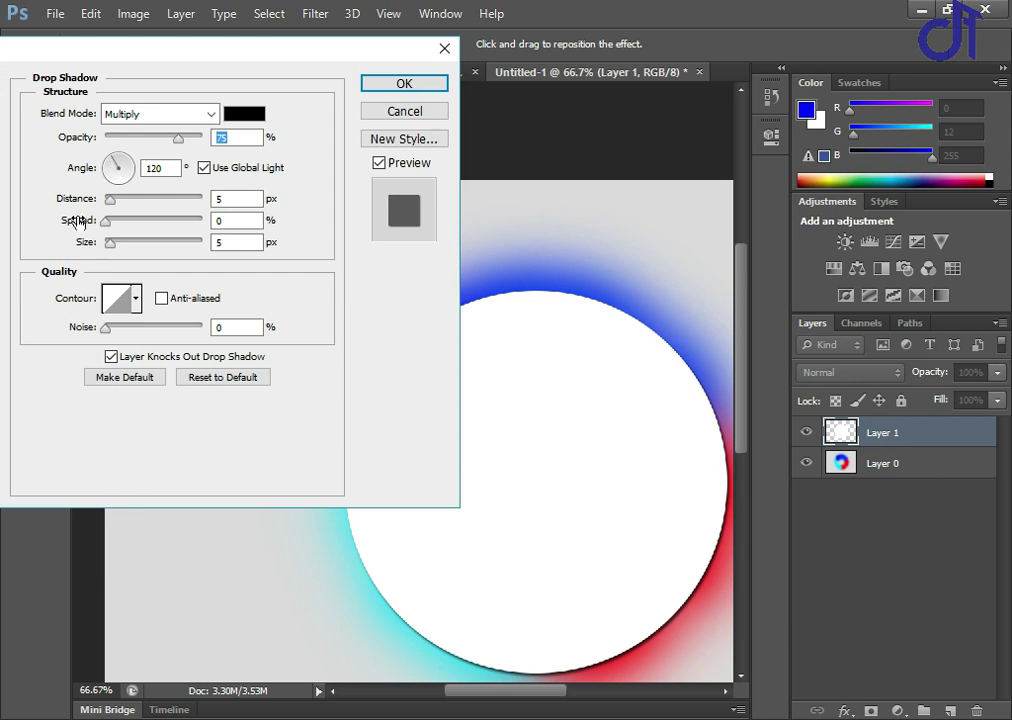
Set the drop shadow's angle to 120° and turn off Use Global Light
click(110, 163)
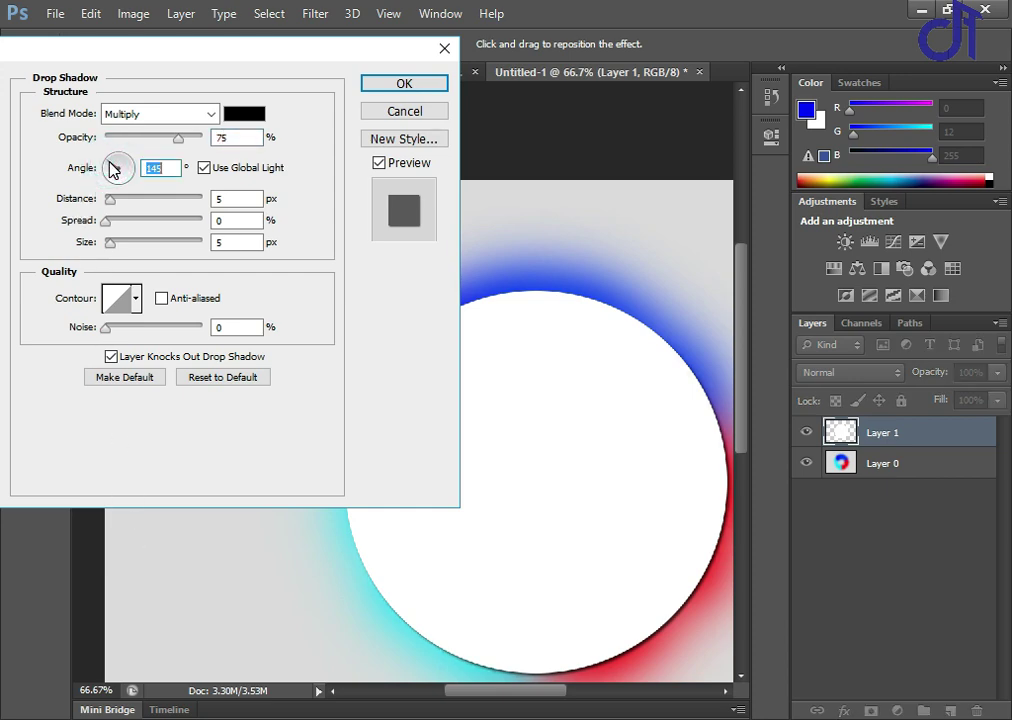
click(118, 164)
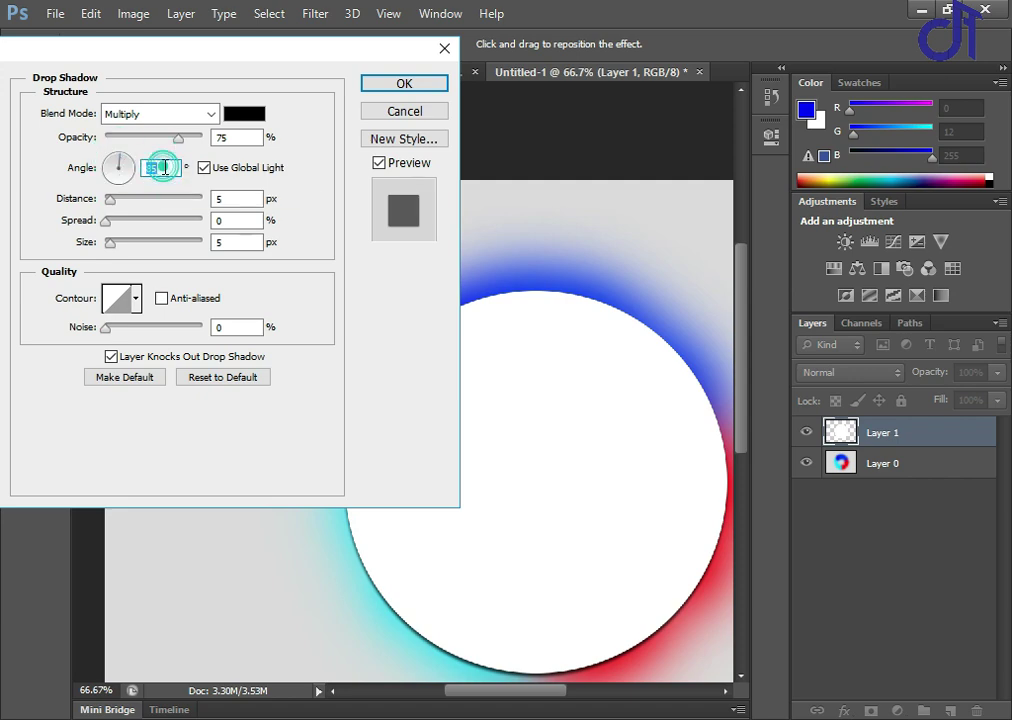
text(120)
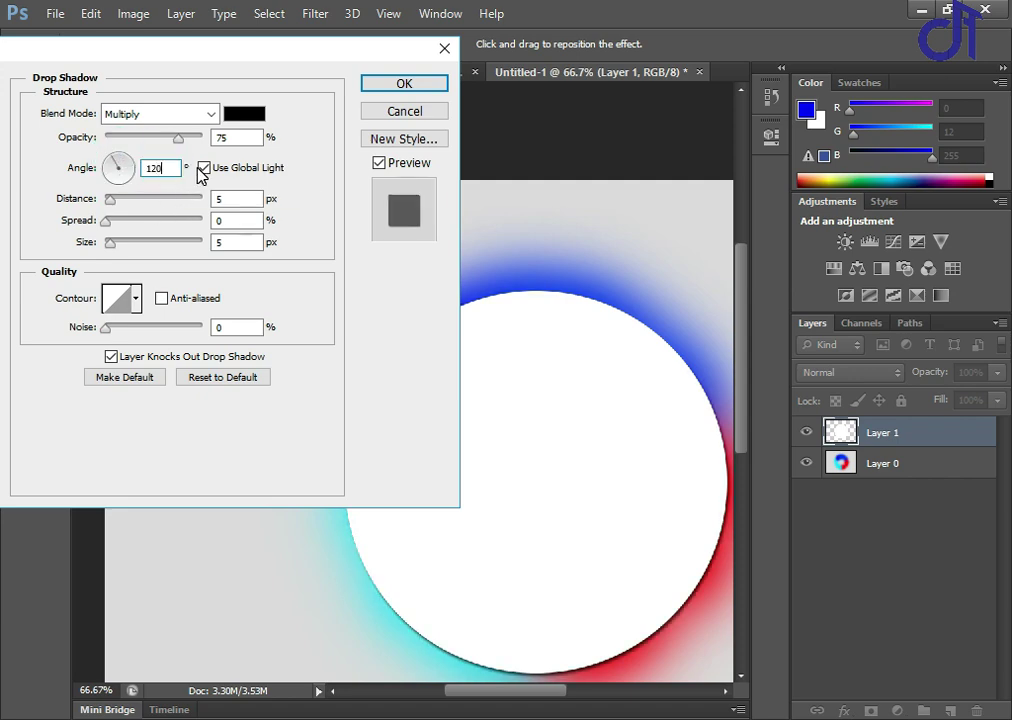
click(203, 168)
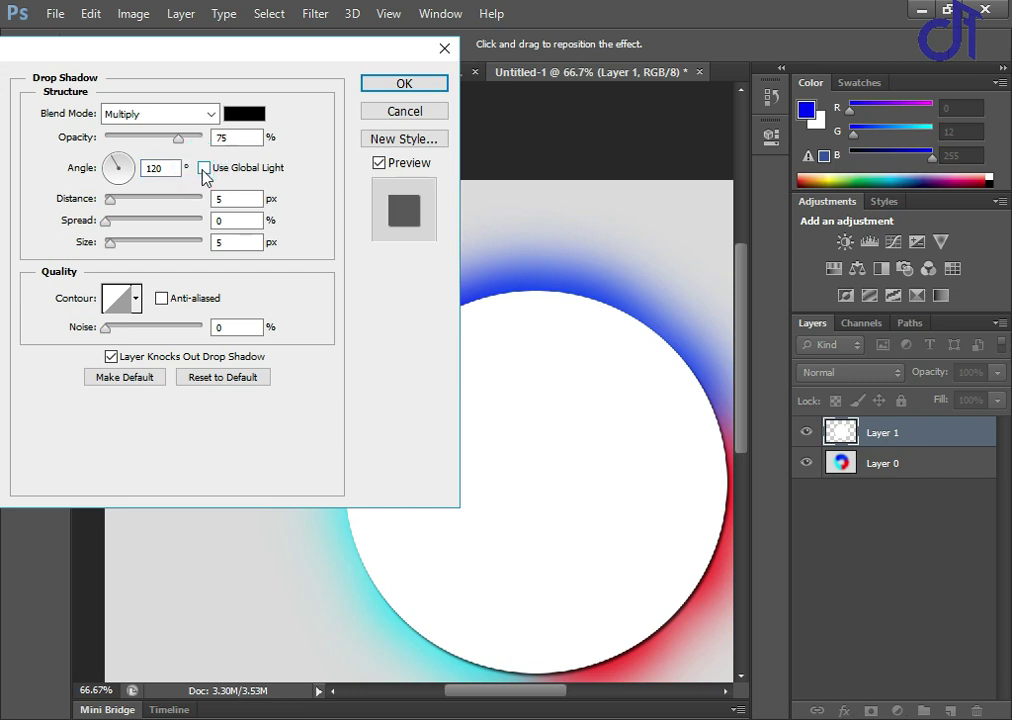
Set the drop shadow's size to 21 px and opacity to 90%, and apply the layer style
click(117, 242)
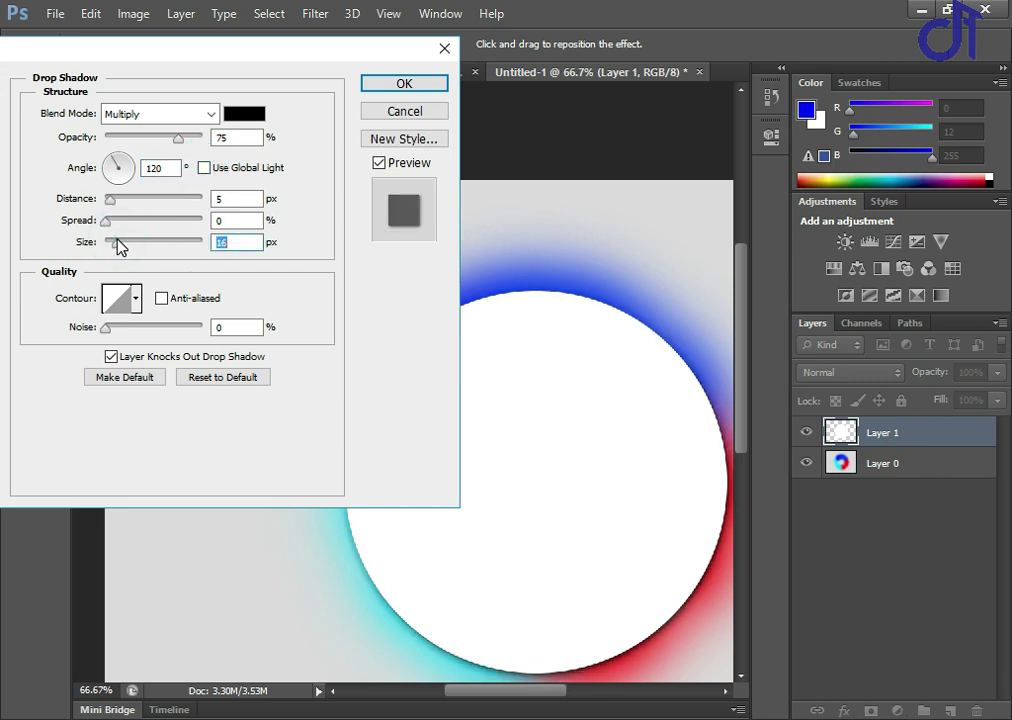
click(119, 241)
click(186, 139)
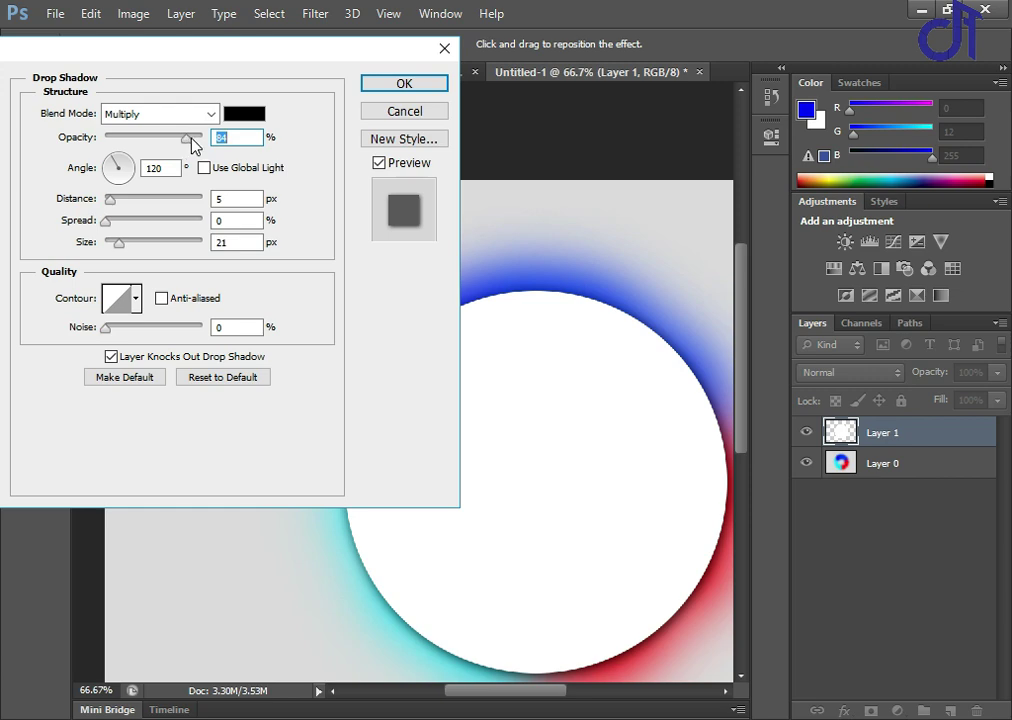
click(193, 139)
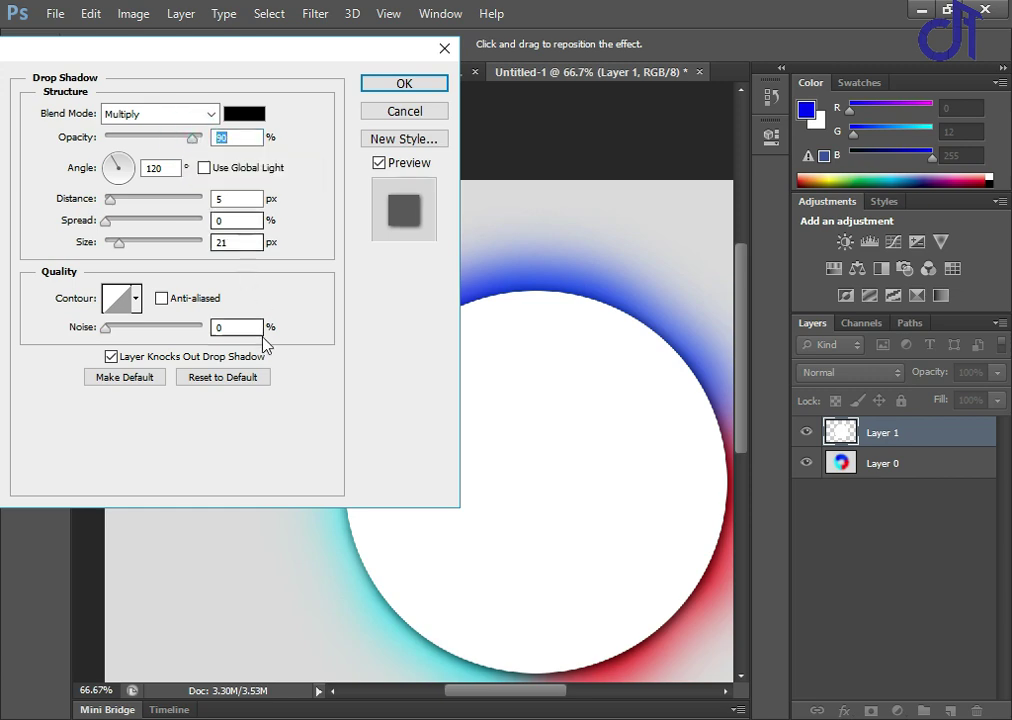
click(377, 82)
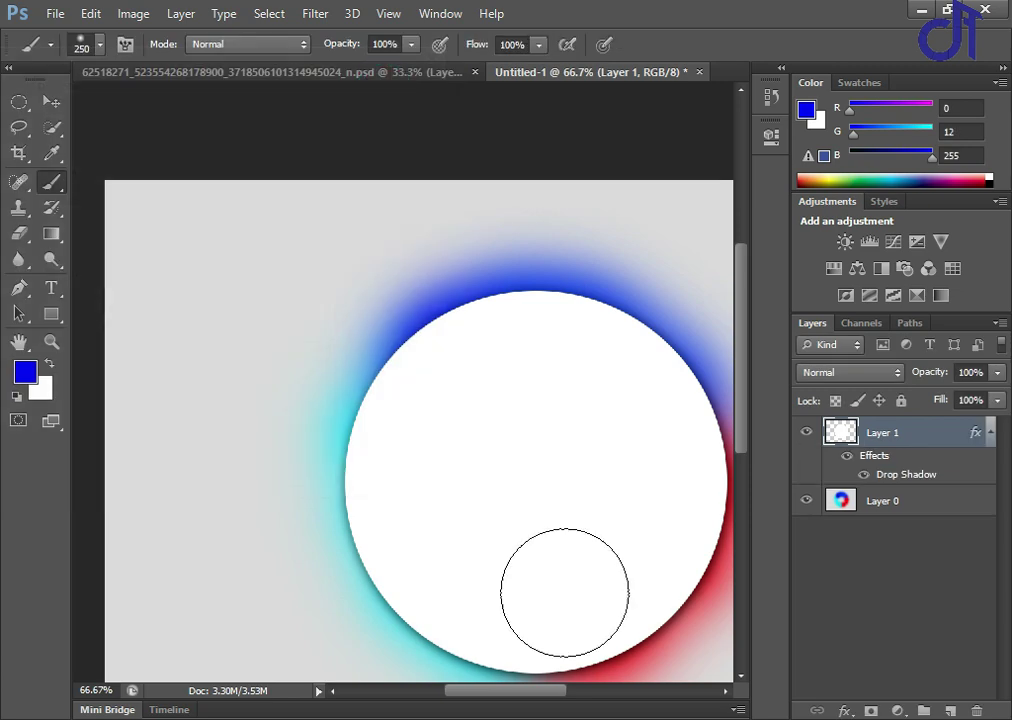
Reopen Layer 1's Drop Shadow settings and set the shadow's opacity to 80%
scroll(618, 652, down, 2)
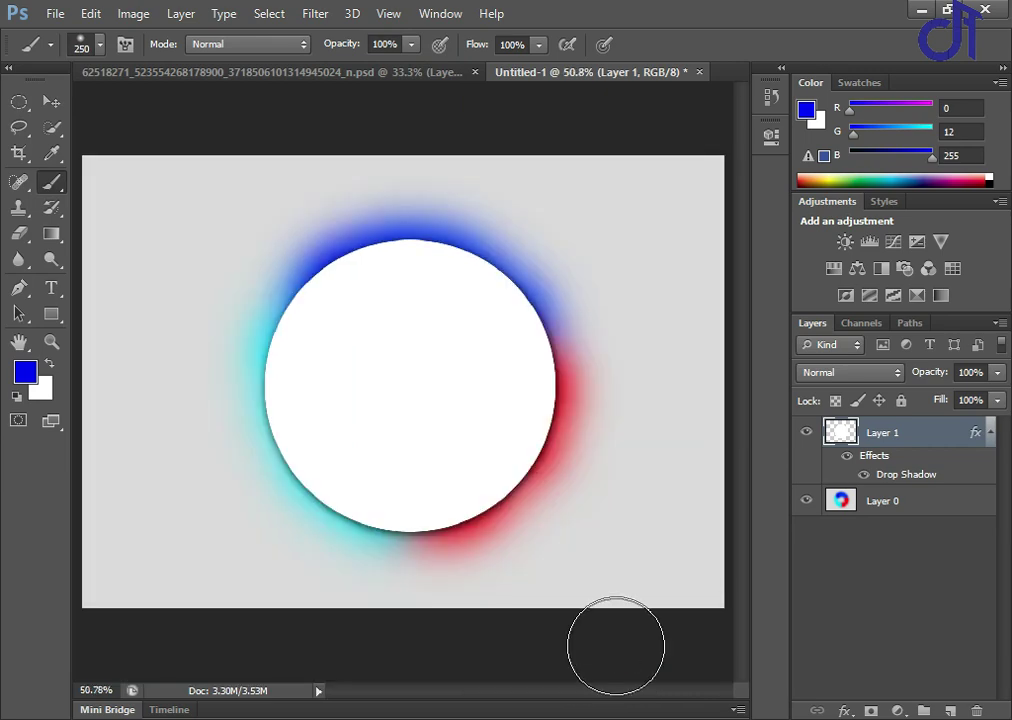
double_click(910, 476)
click(547, 182)
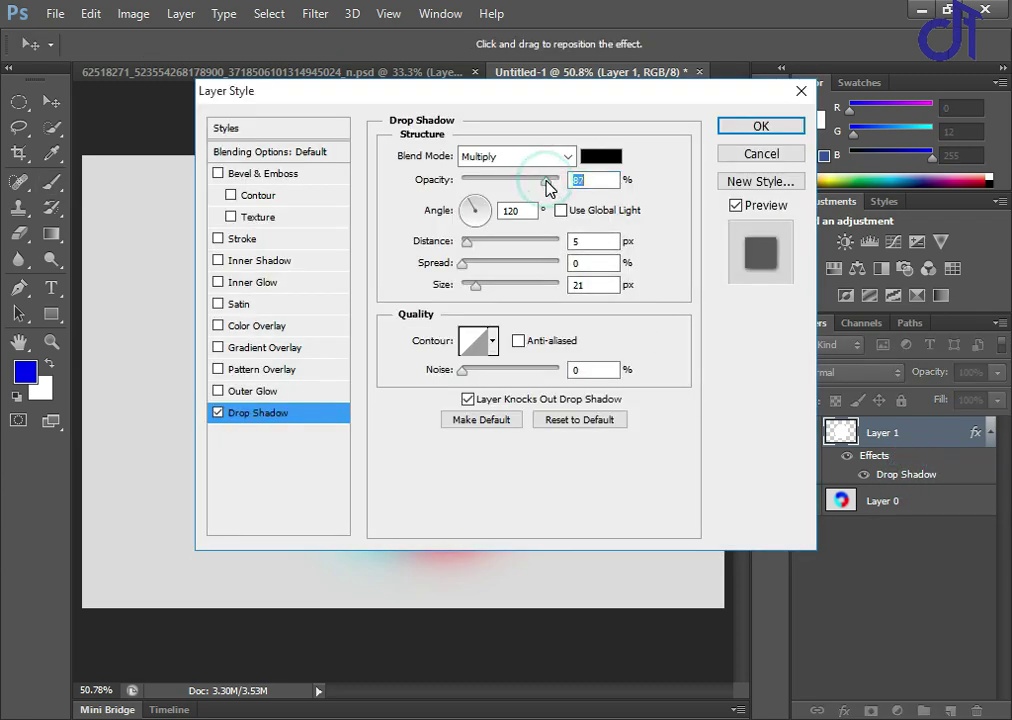
double_click(602, 181)
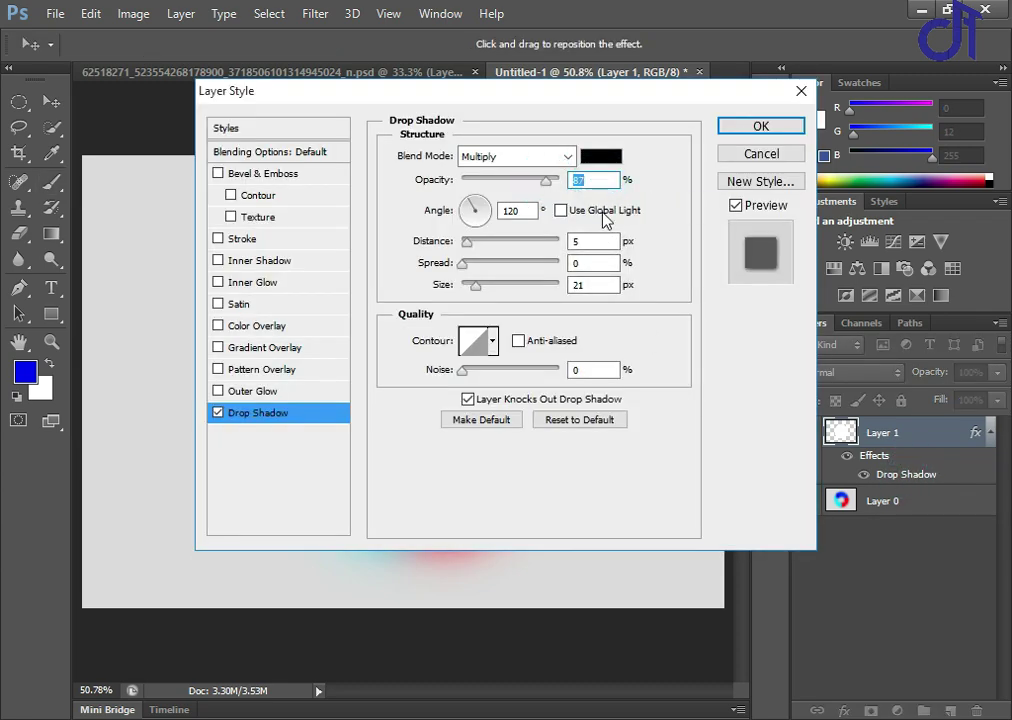
click(740, 130)
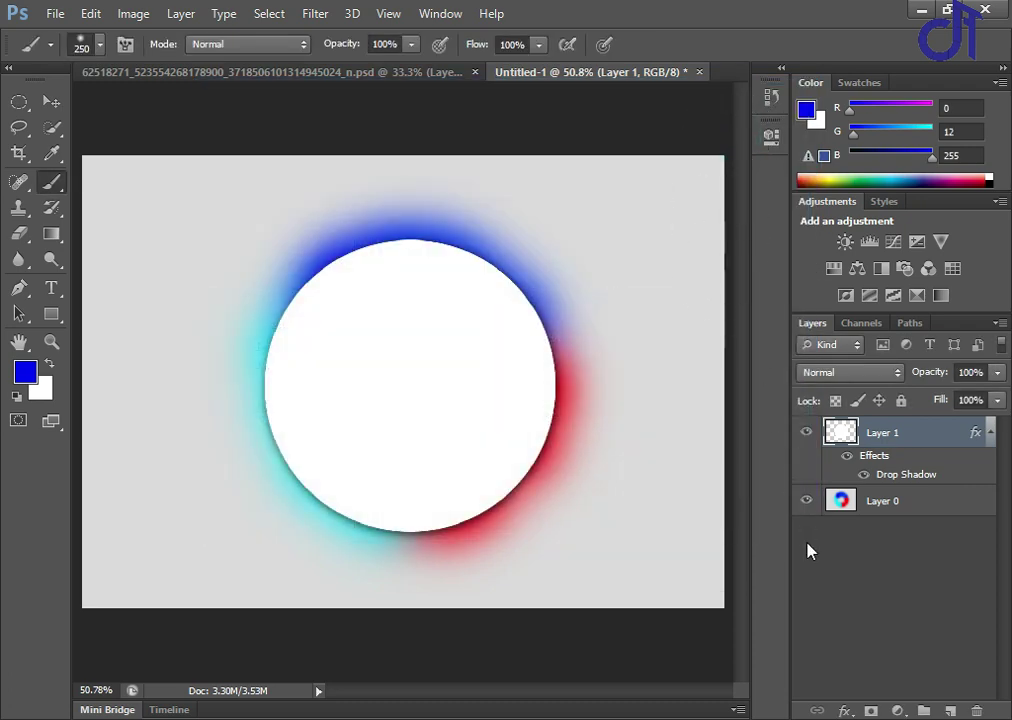
Set the size of Layer 1's drop shadow to 10 px
double_click(884, 476)
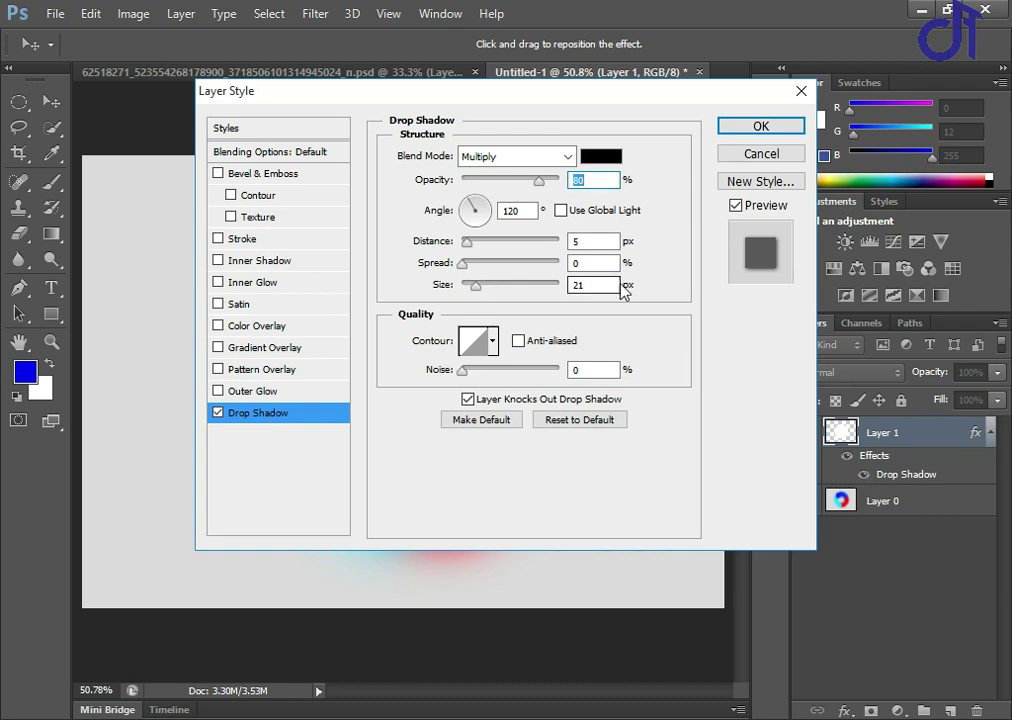
click(603, 286)
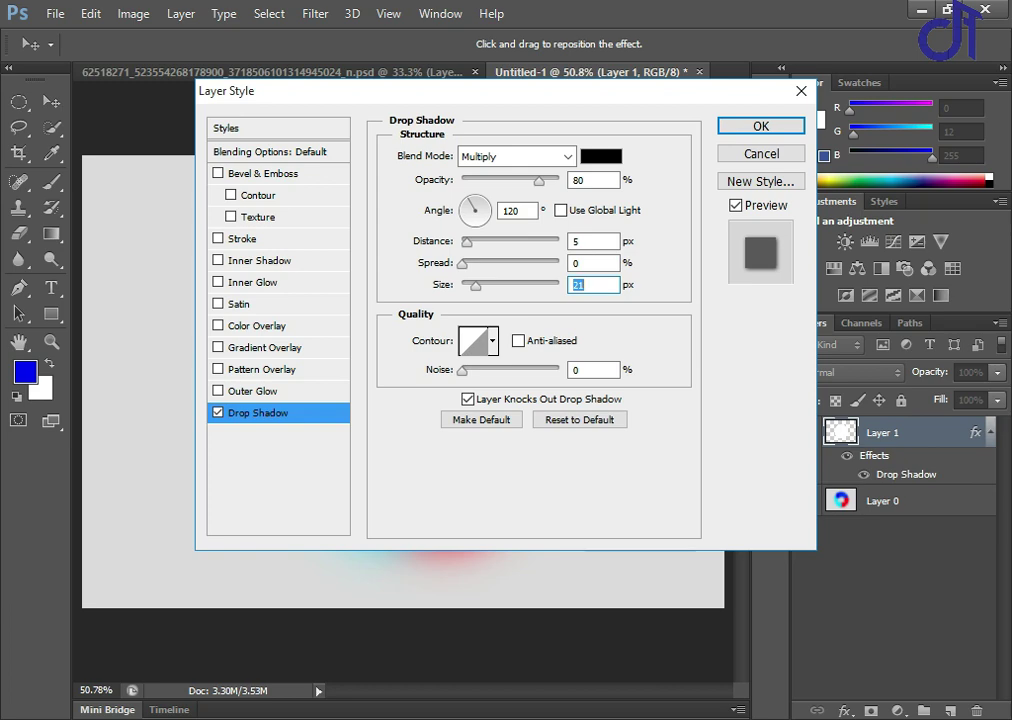
text(10)
click(728, 128)
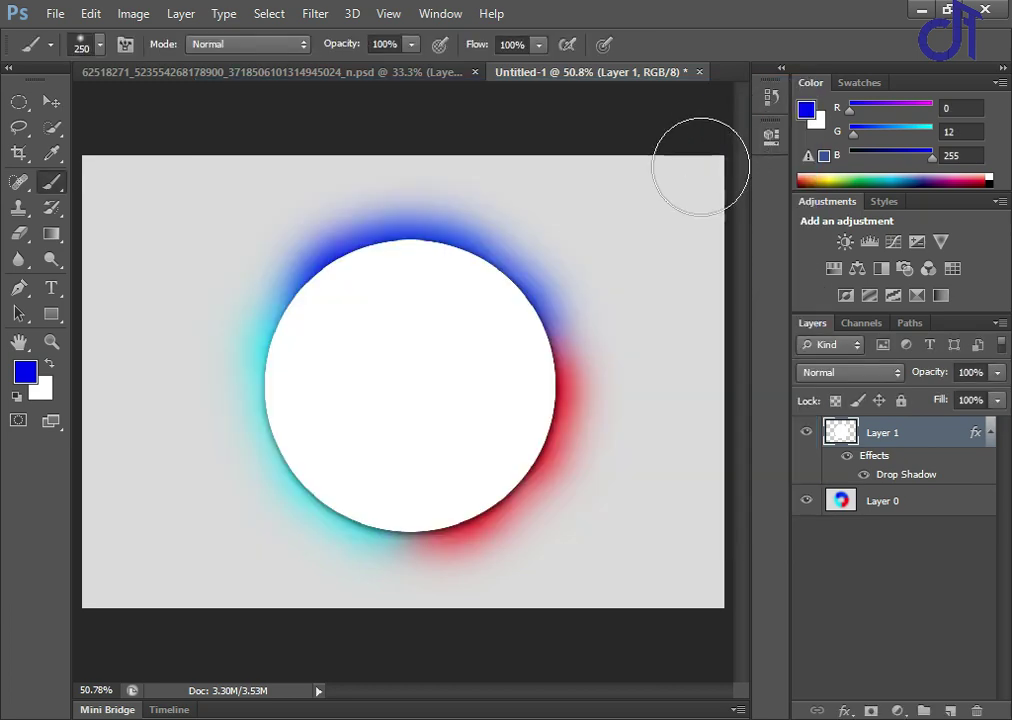
Copy the cut-out portrait from the other open PSD into Untitled-1 and place it over the white circle
key(v)
click(339, 76)
drag(413, 392, 455, 446)
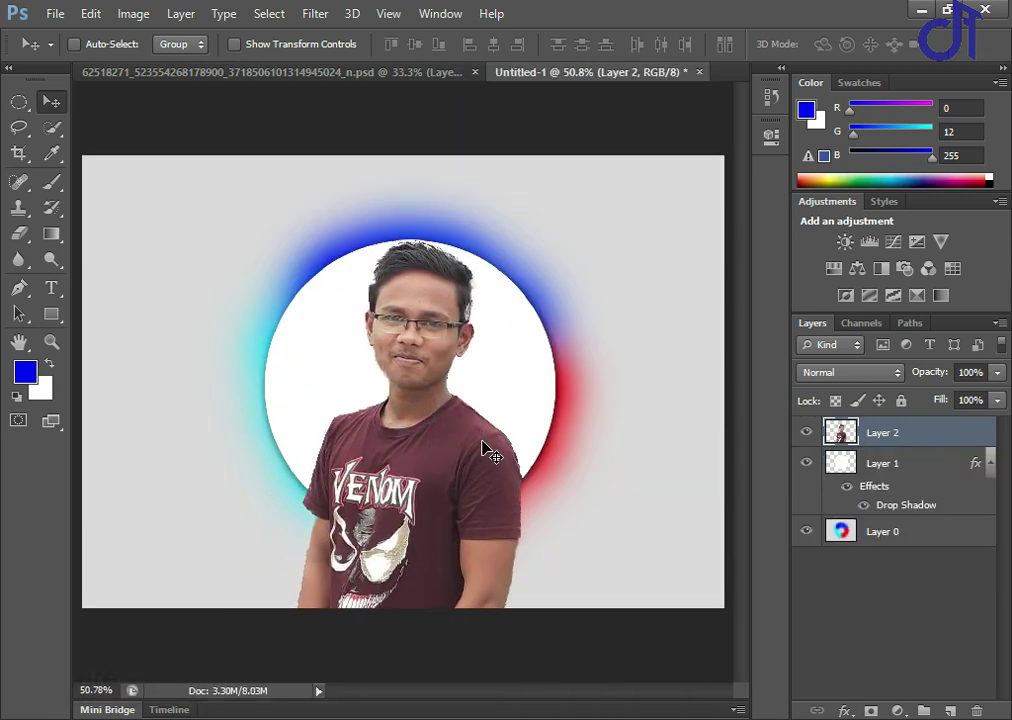
Scale the portrait on Layer 2 proportionally to about 87% and move it up within the circle
key(ctrl+t)
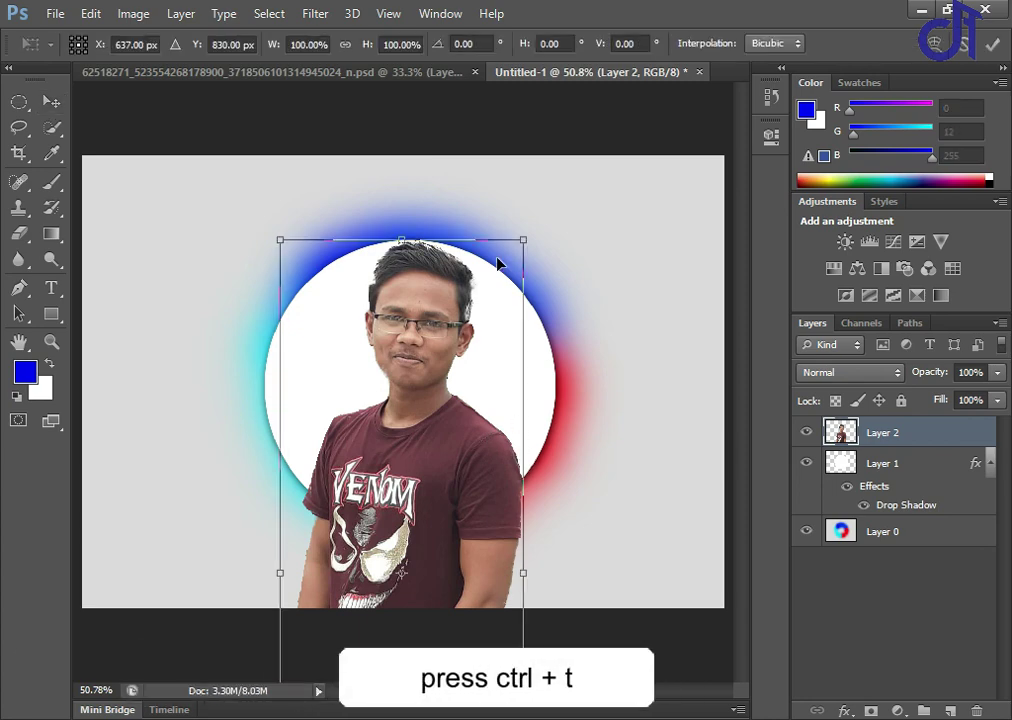
drag(520, 240, 508, 282)
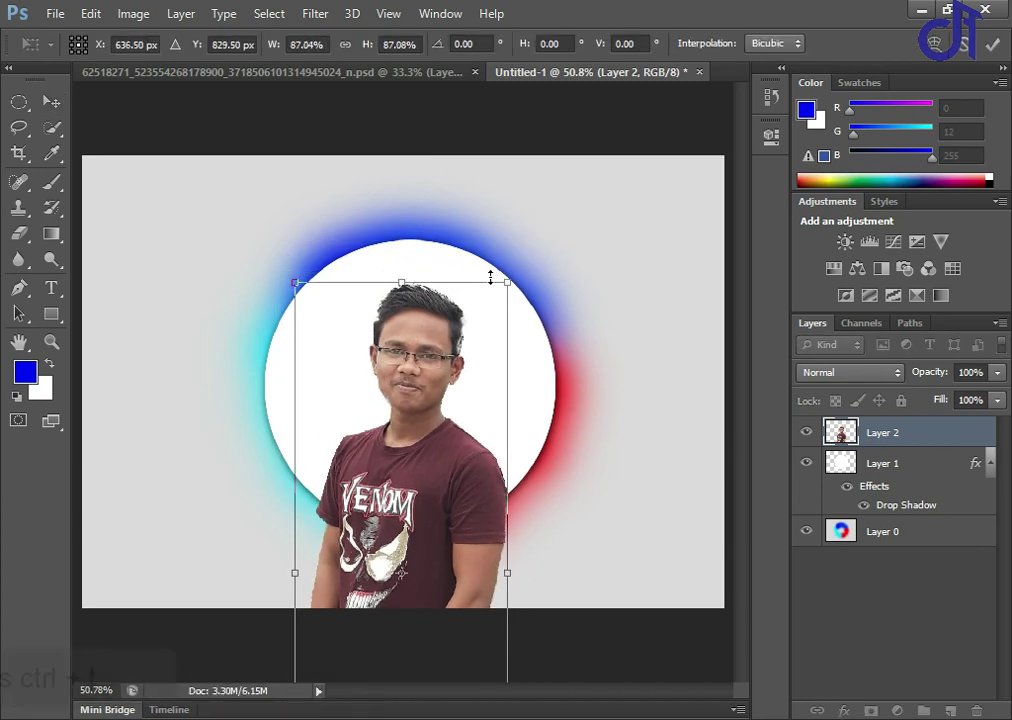
key(shift+Up)
key(shift+Up)
key(shift+Up)
key(shift+Up)
key(shift+Up)
key(shift+Up)
key(shift+Up)
key(shift+Up)
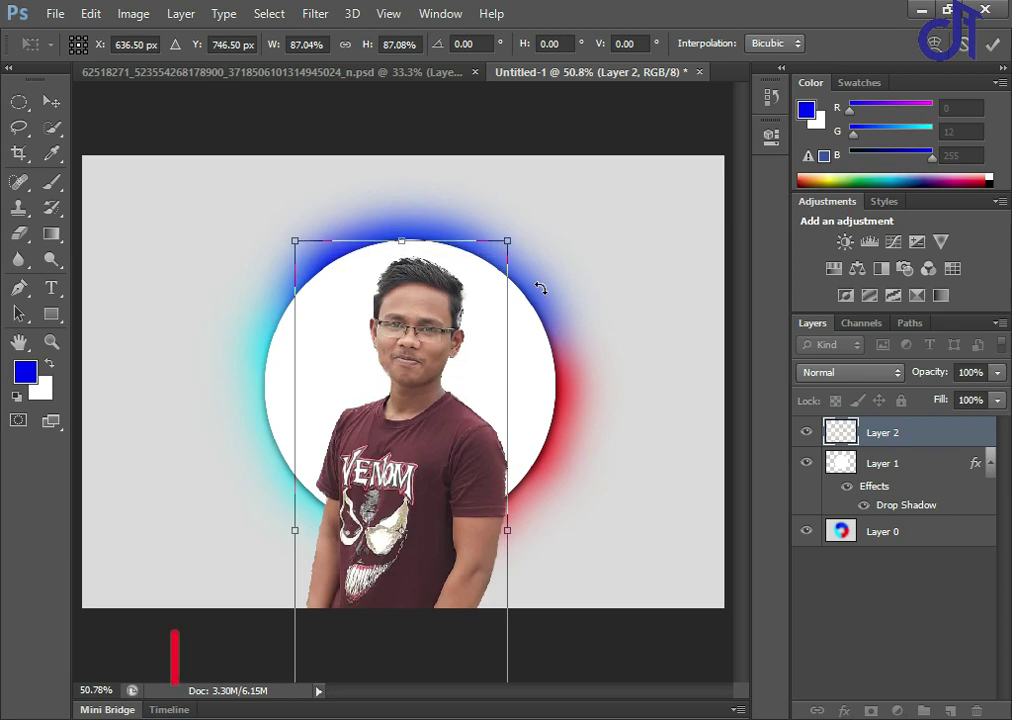
Nudge the portrait slightly left, reduce its scale to about 84%, and apply the transform
key(Left)
key(Left)
drag(500, 243, 497, 252)
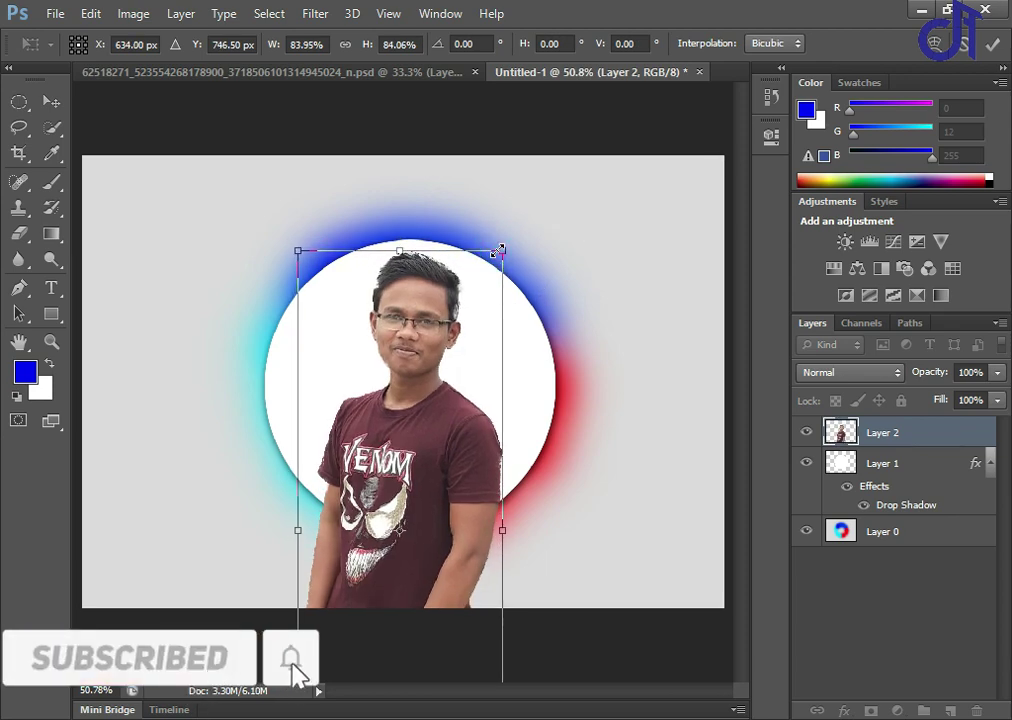
key(Return)
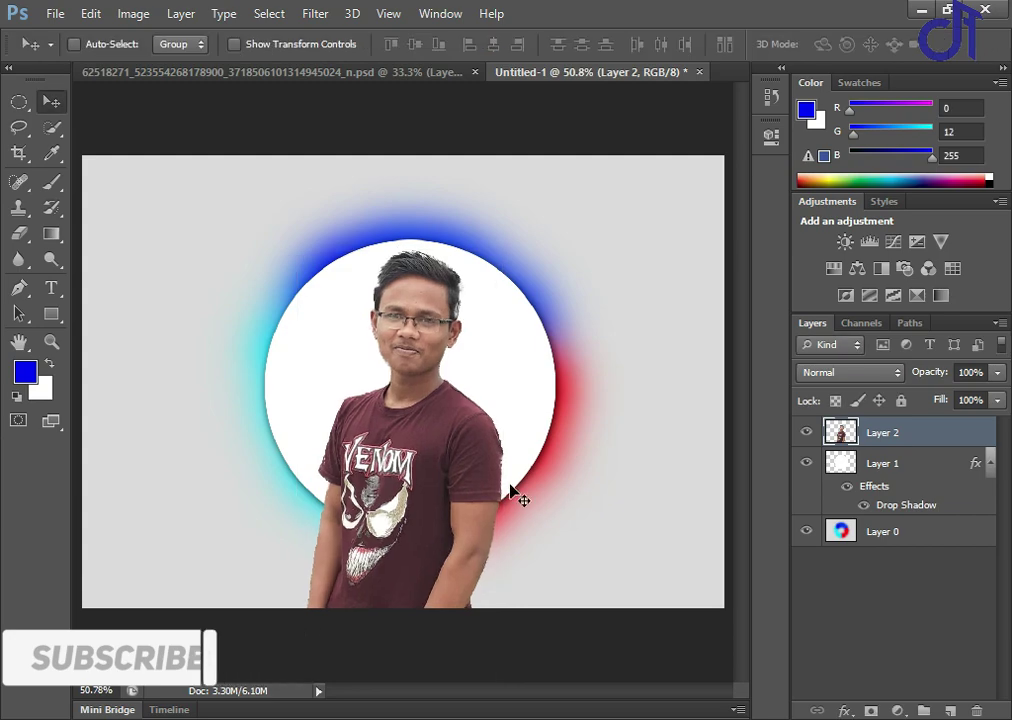
Load the circle on Layer 1 as a selection, clip Layer 2 to it with a clipping mask, and deselect
ctrl+click(840, 463)
right_click(845, 434)
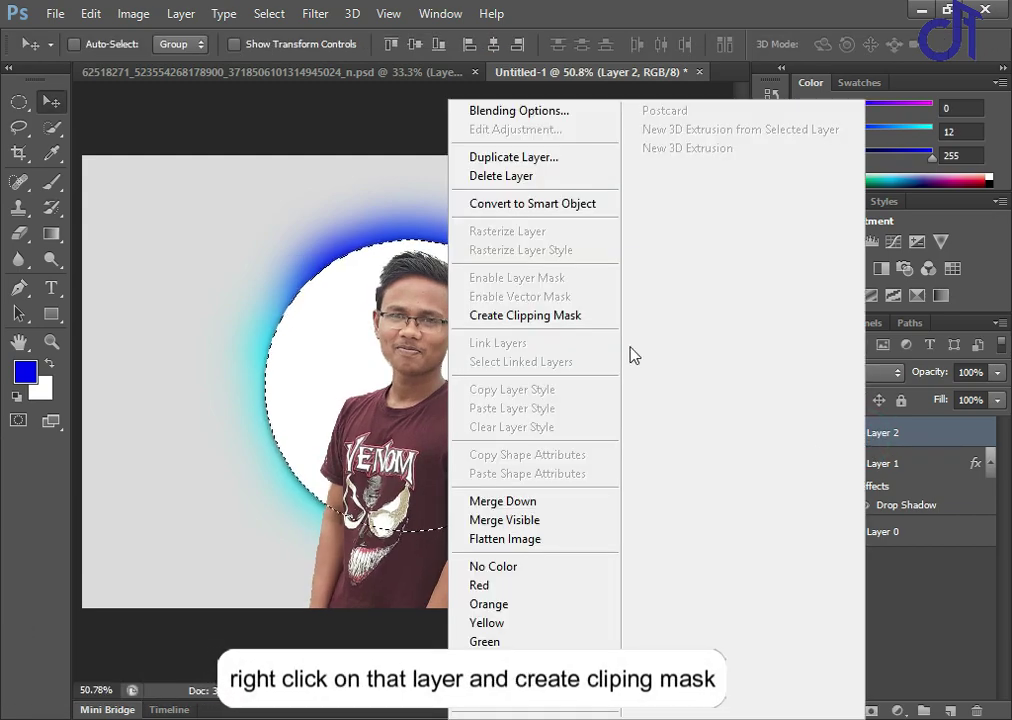
click(525, 315)
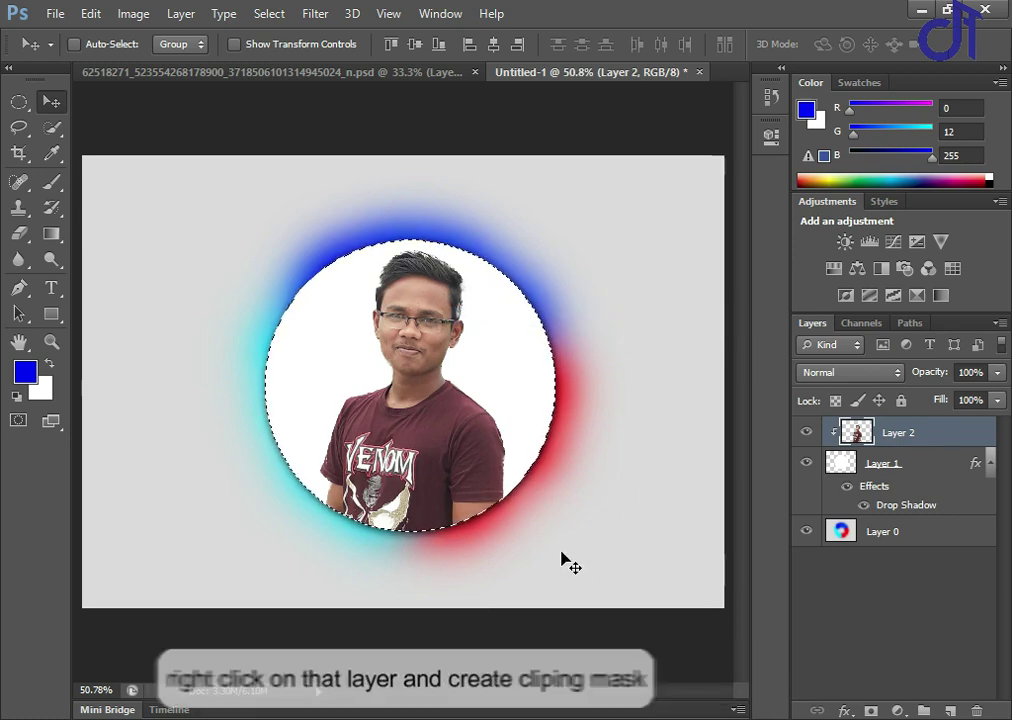
key(ctrl+d)
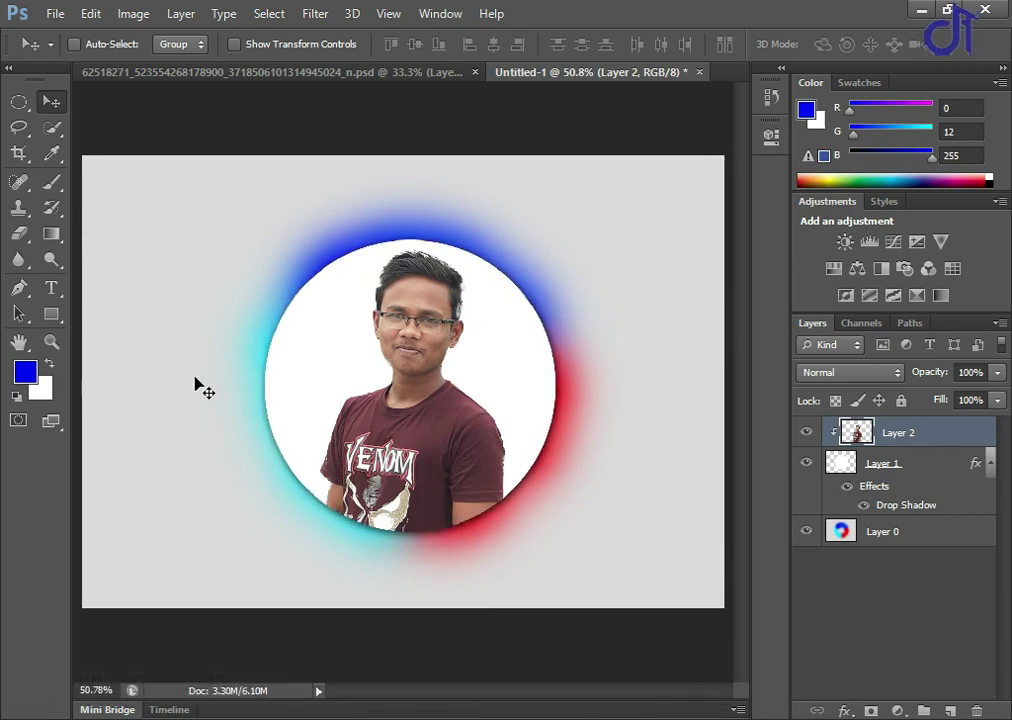